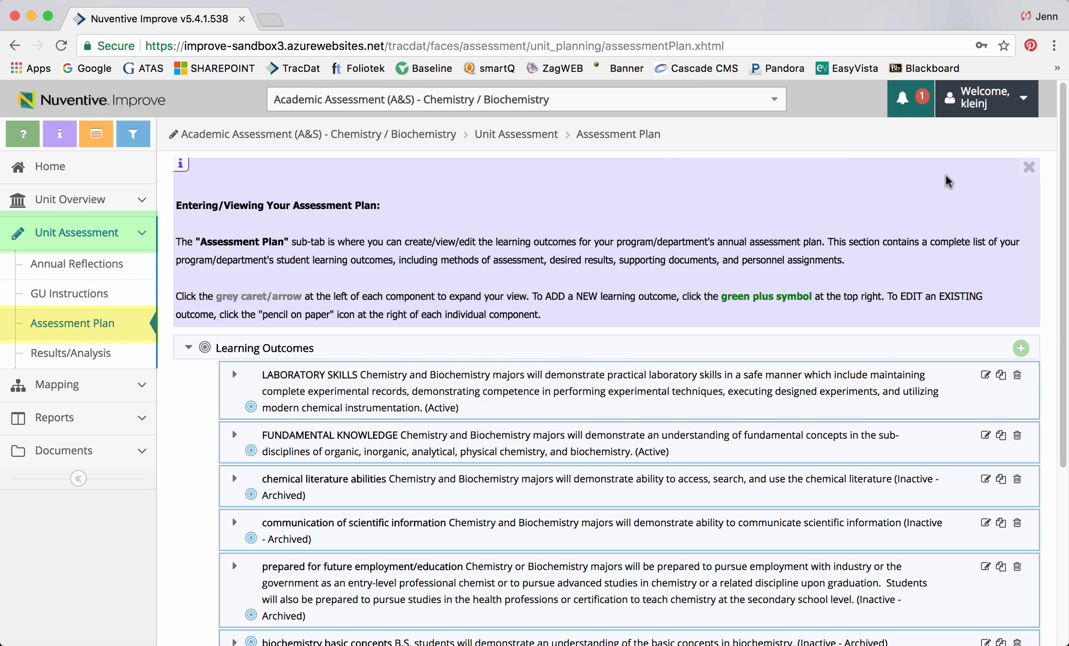
# Step: Start adding a new learning outcome to the assessment plan and name it WRITING PROFICIENCY
pyautogui.click(189, 347)
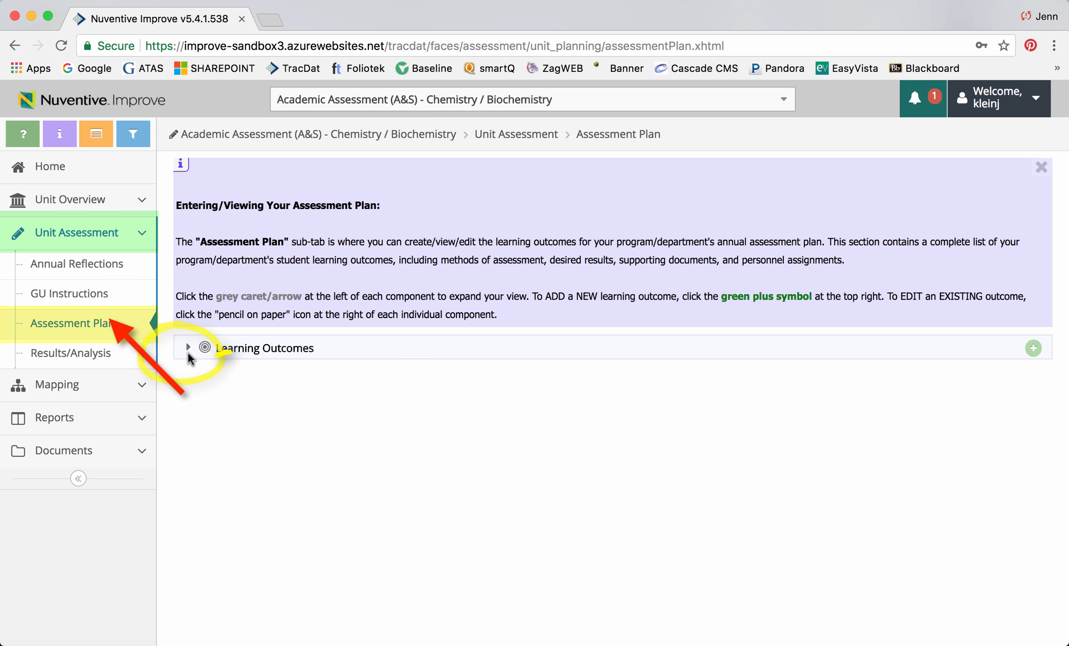
pyautogui.click(188, 348)
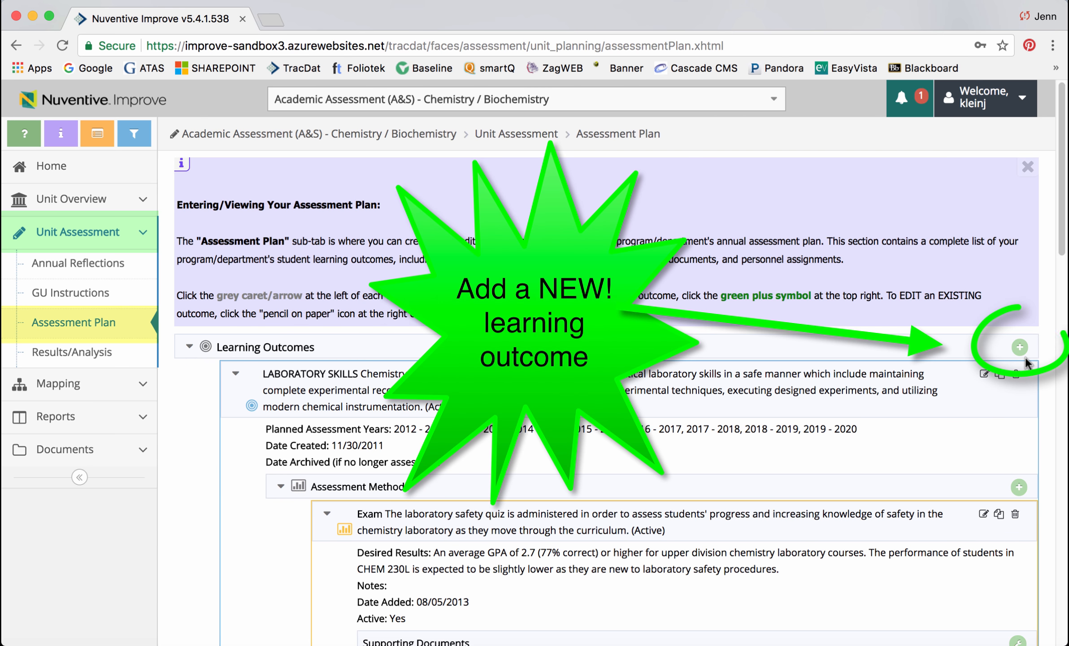
pyautogui.click(1020, 348)
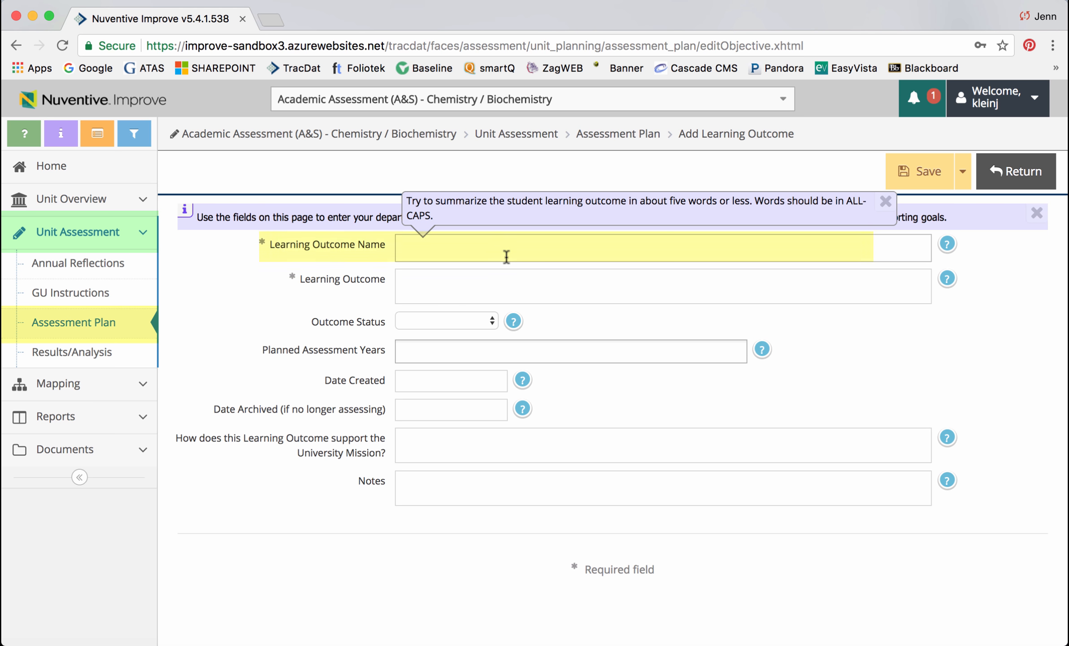
pyautogui.write('WRIT')
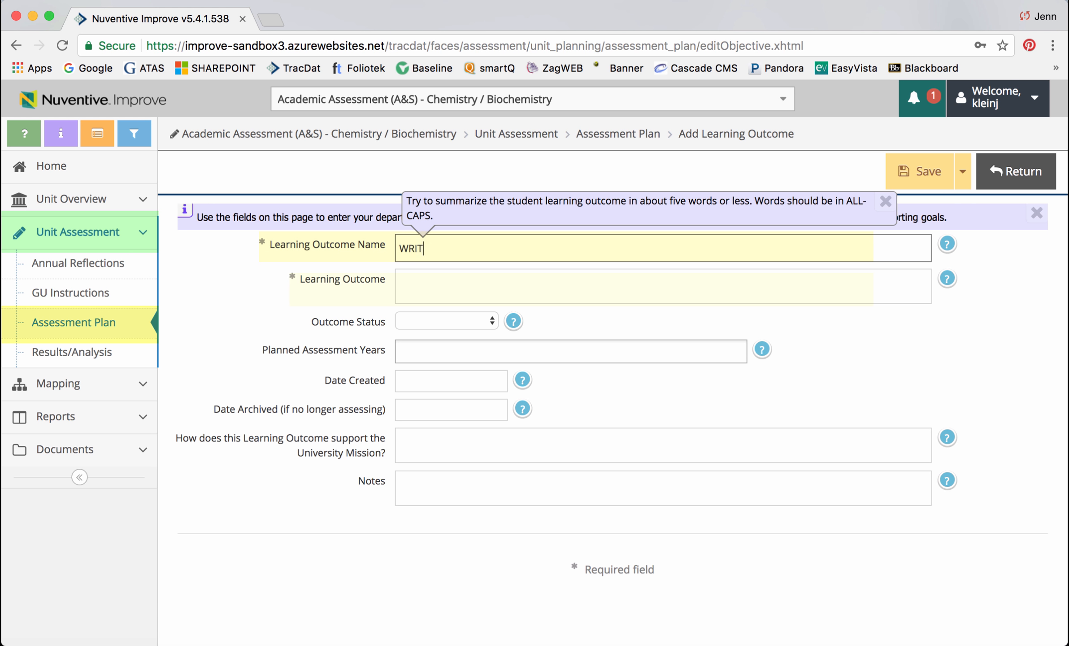
# Step: Enter 'Students will be able to.....' as the learning outcome description
pyautogui.click(489, 277)
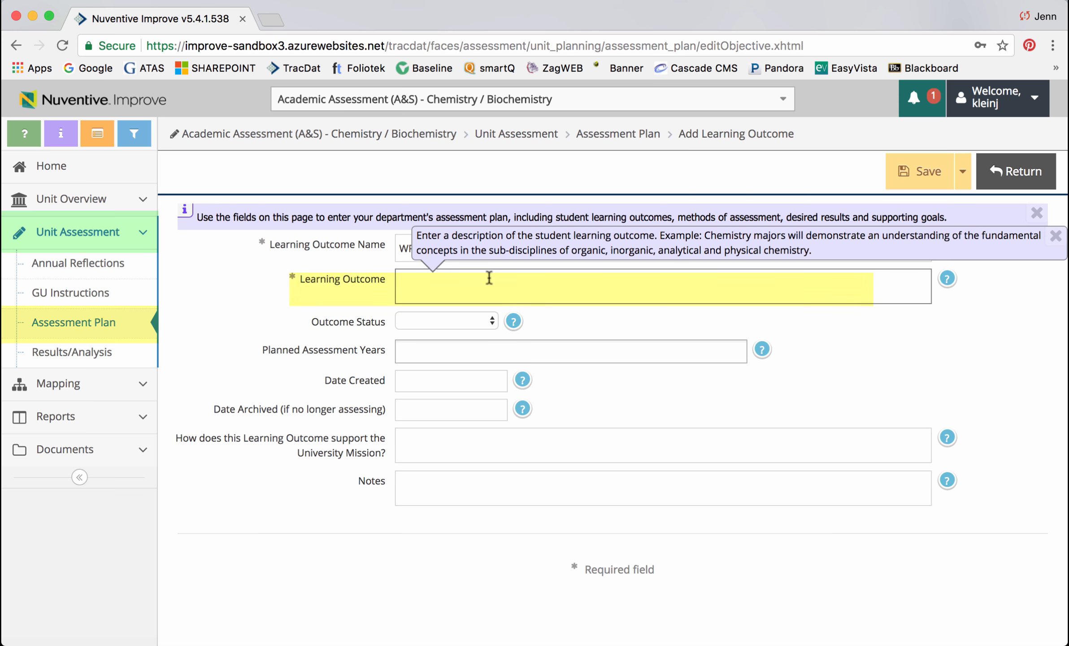
pyautogui.write('Students will be able to.....')
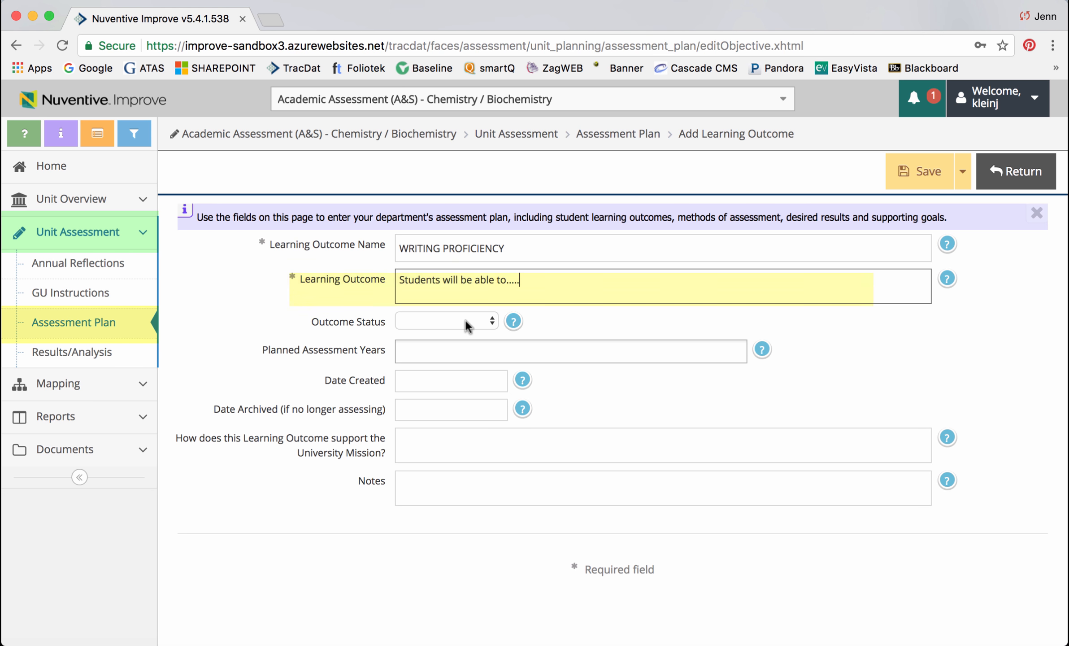
# Step: Set the outcome status to Active and choose planned assessment years 2018 - 2019, 2019 - 2020 and 2020 - 2021
pyautogui.click(492, 322)
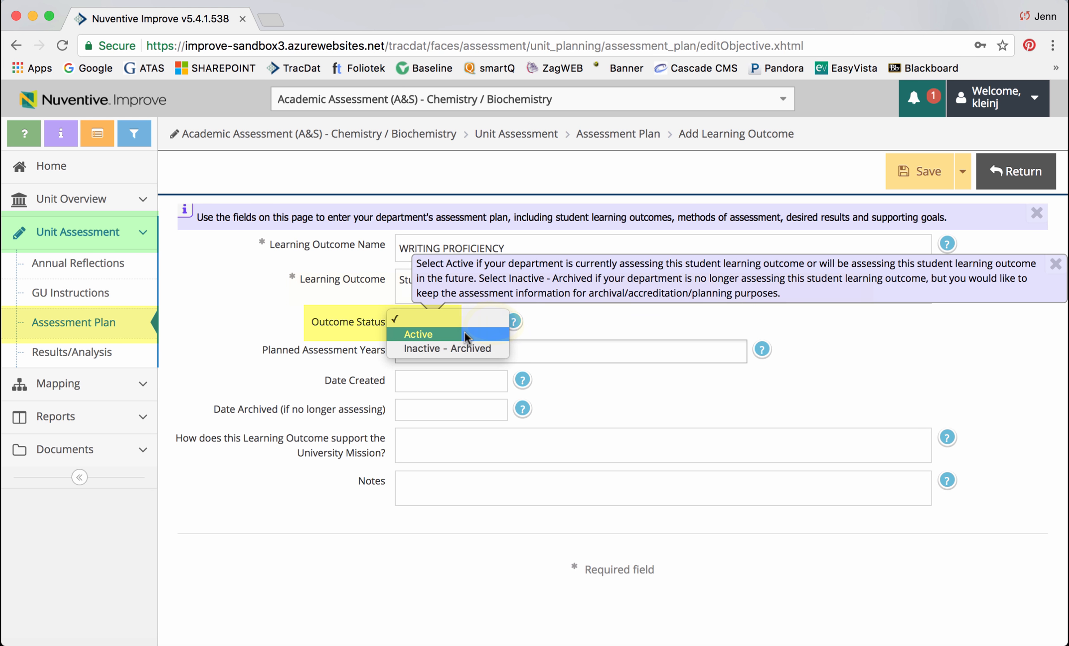
pyautogui.click(465, 334)
pyautogui.click(432, 350)
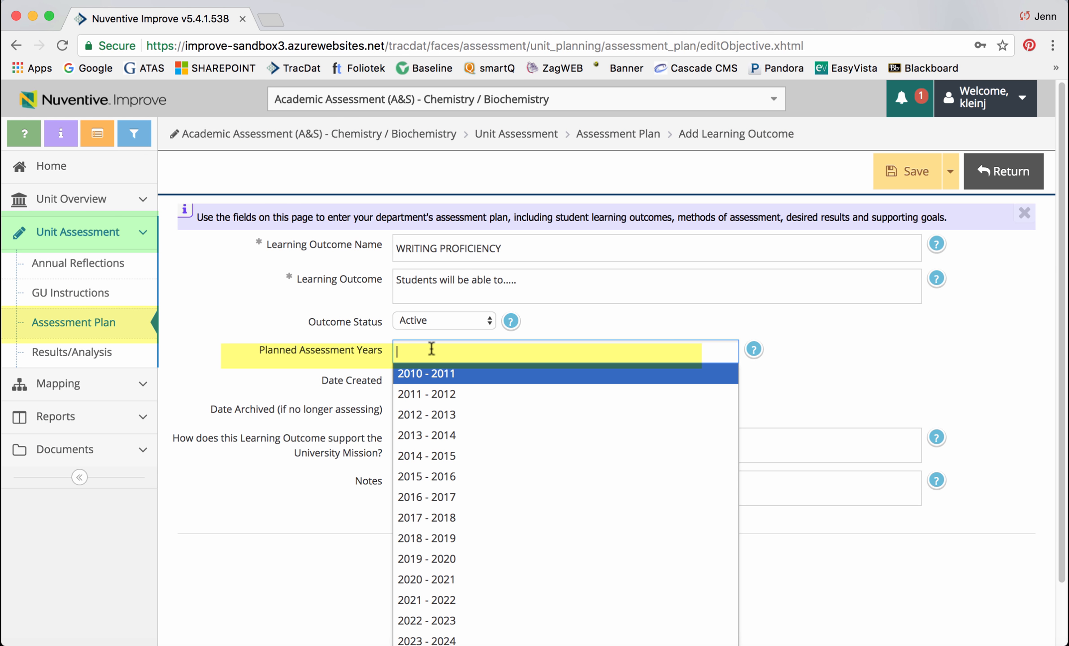
pyautogui.click(495, 538)
pyautogui.press('Tab')
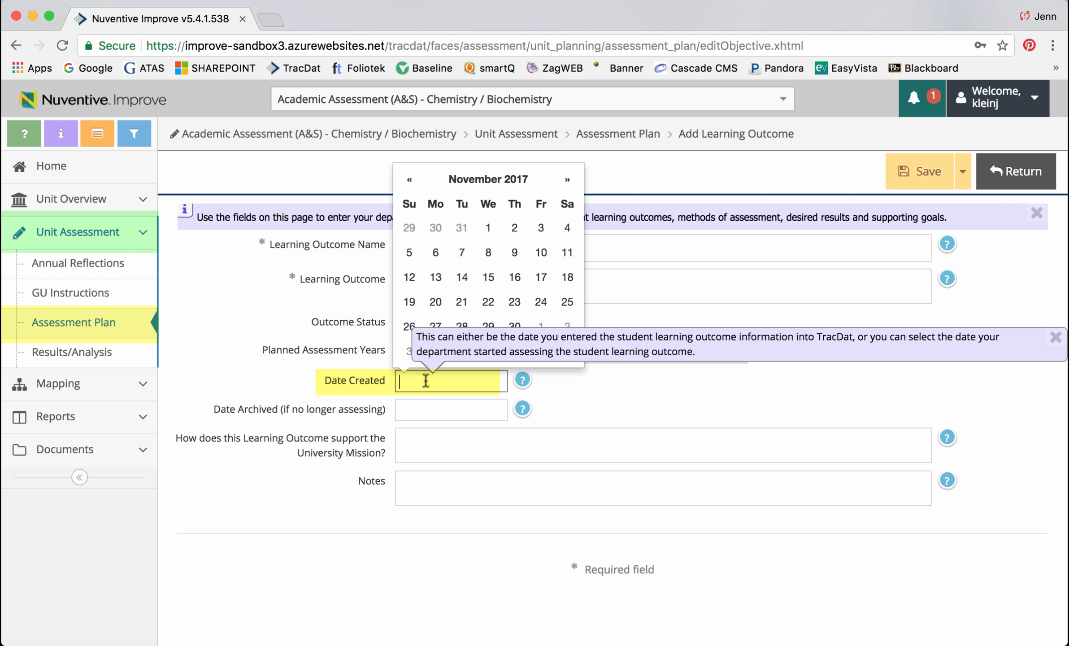
# Step: Change the outcome status to Inactive - Archived and open the Date Archived field
pyautogui.click(422, 409)
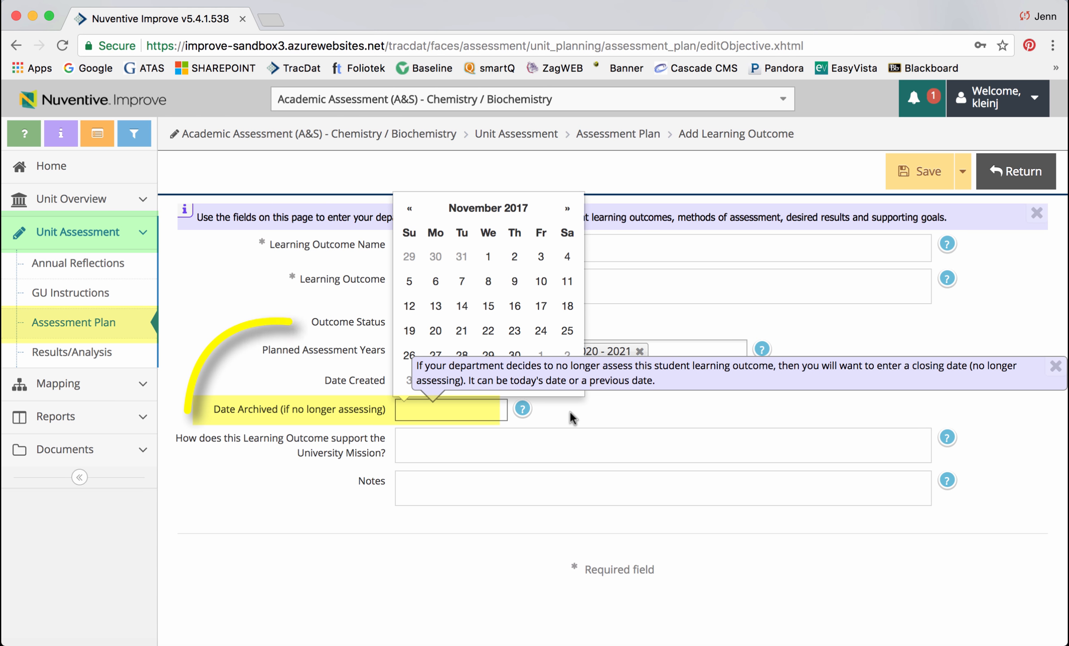
pyautogui.click(488, 320)
pyautogui.click(468, 334)
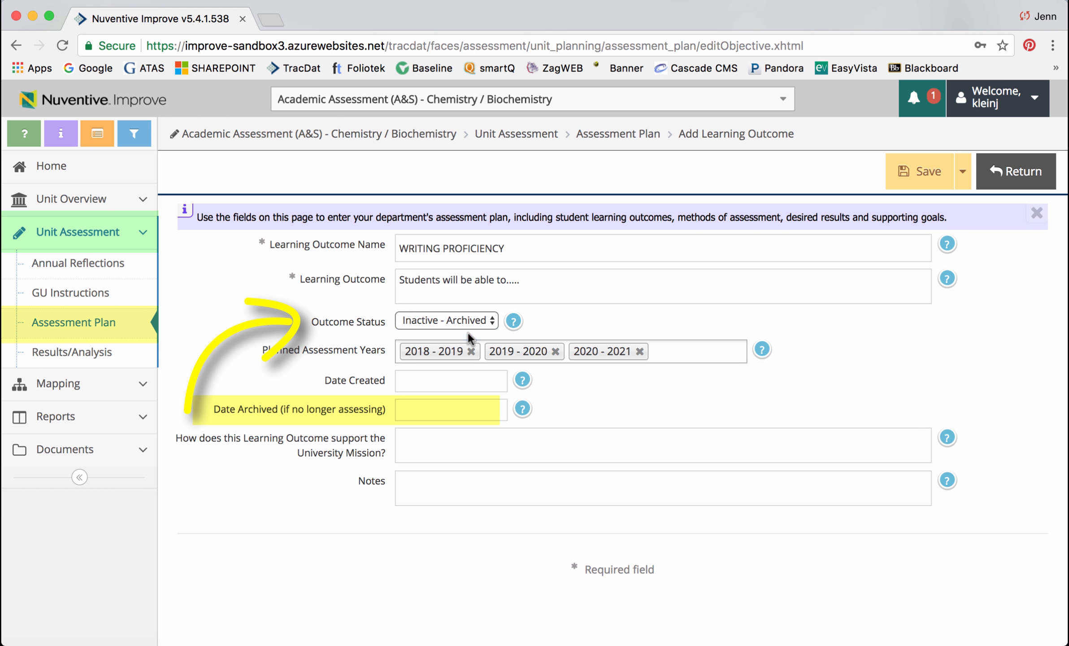
pyautogui.click(480, 411)
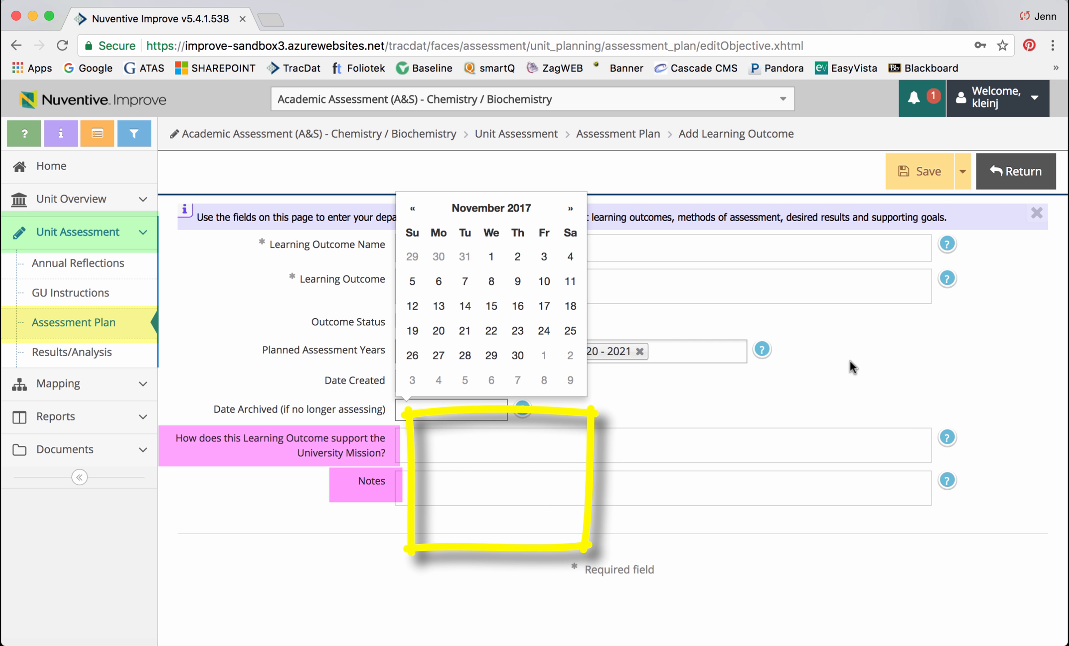
# Step: Examine the remaining outcome fields and the expanded help for the learning outcome description
pyautogui.click(437, 447)
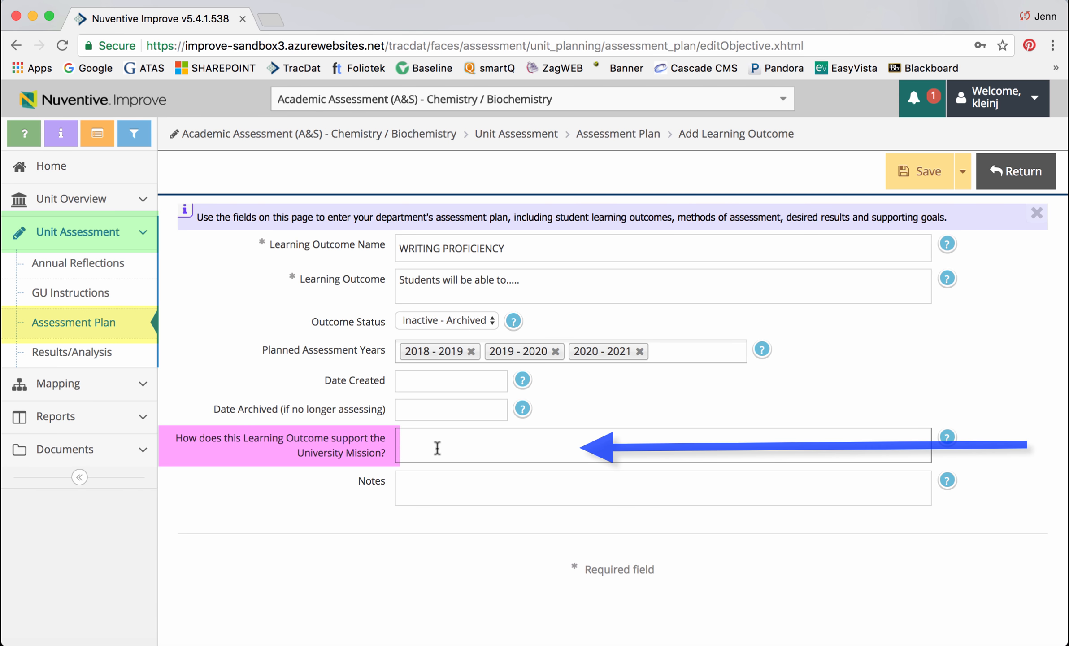
pyautogui.click(450, 489)
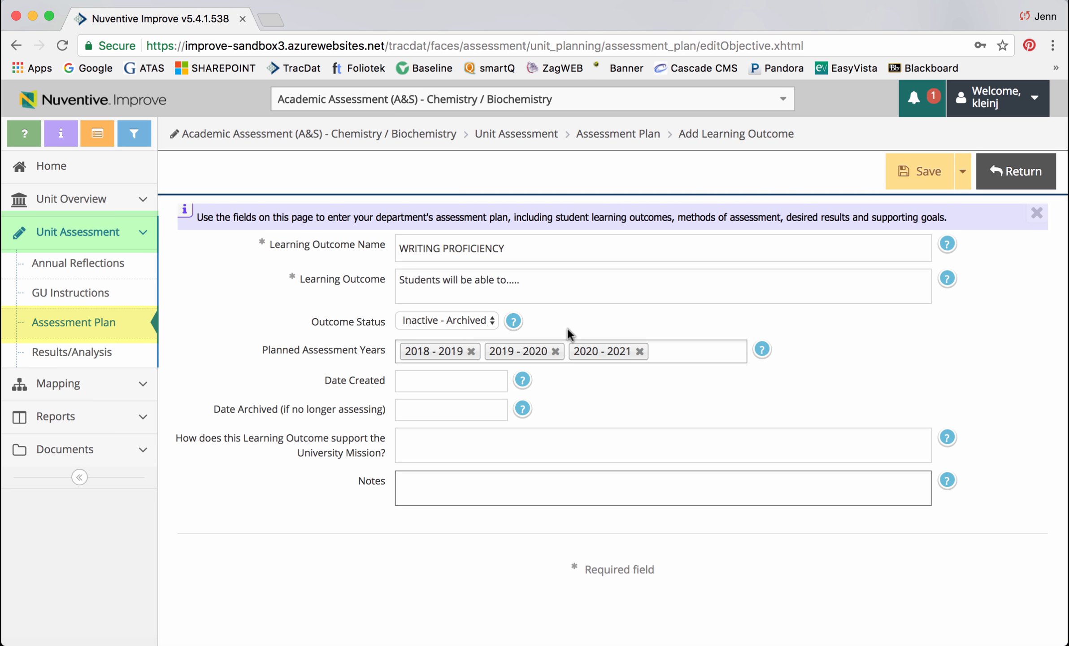
pyautogui.click(531, 250)
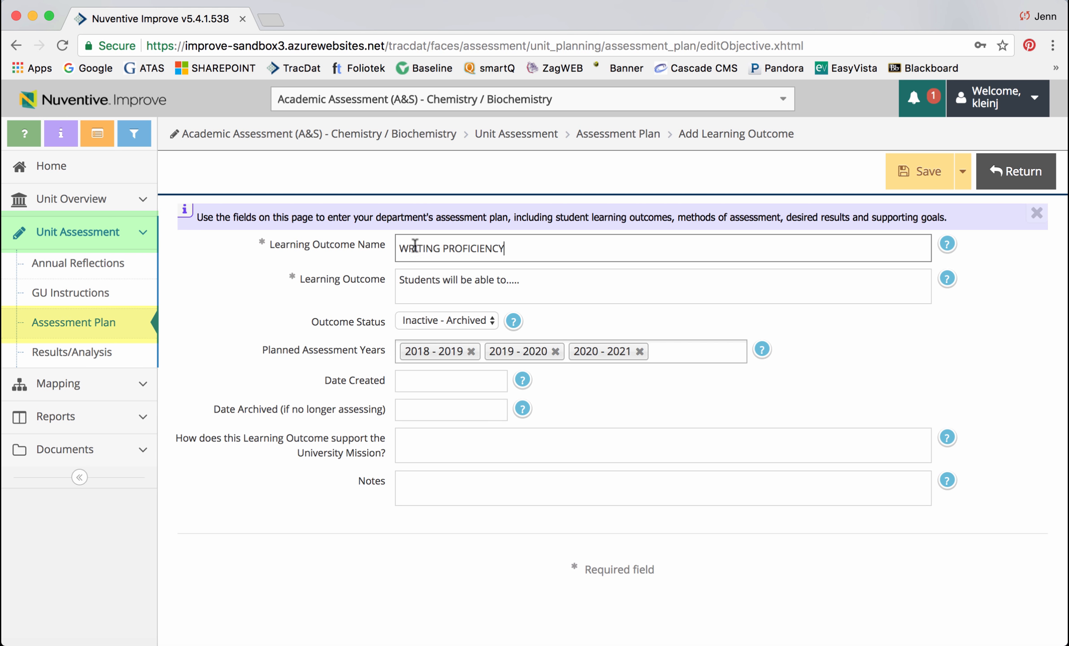
pyautogui.click(554, 280)
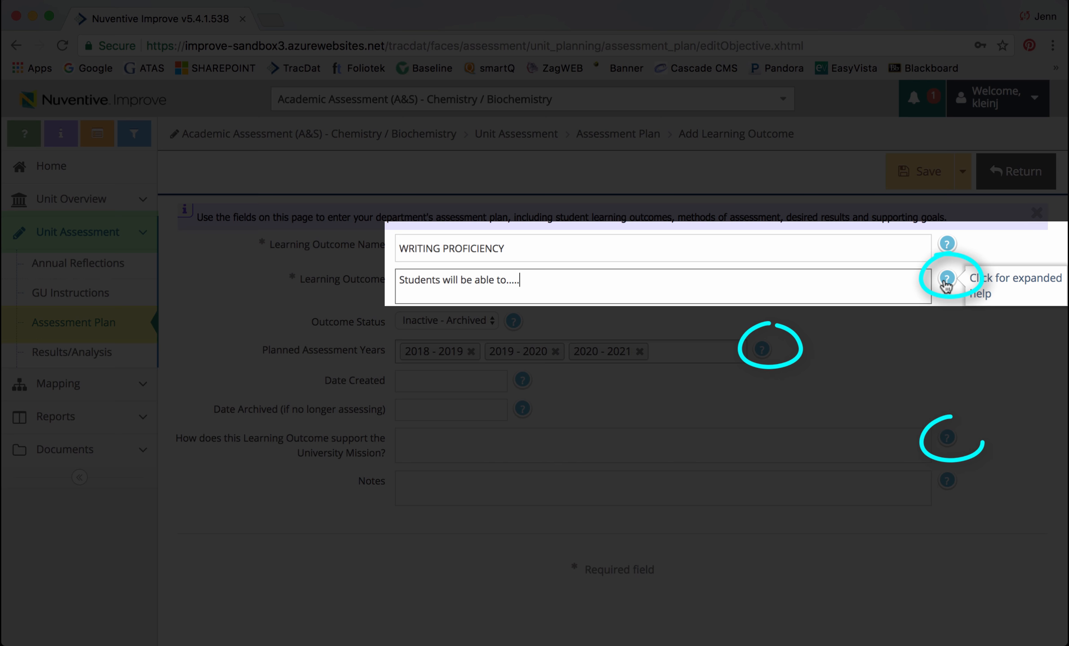
pyautogui.click(946, 278)
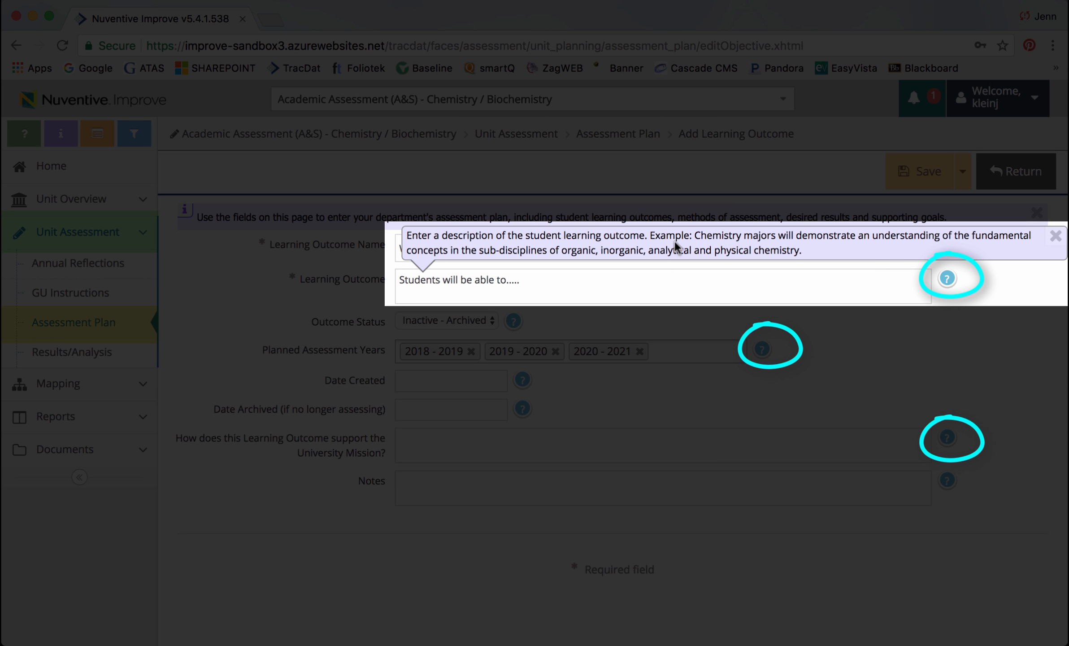
pyautogui.click(610, 278)
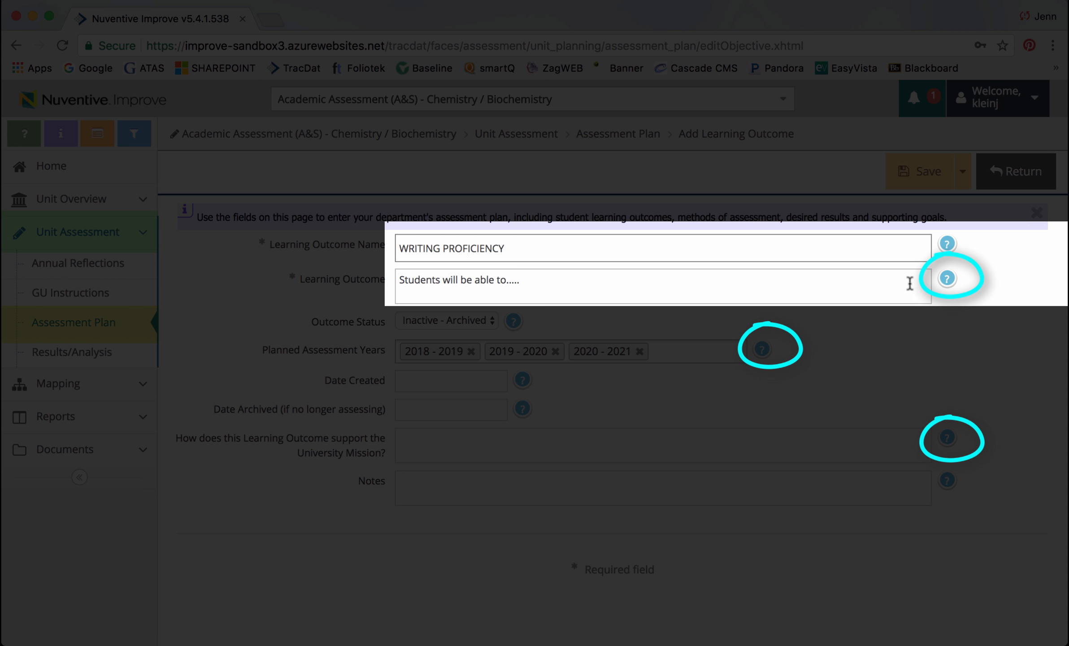
pyautogui.click(886, 443)
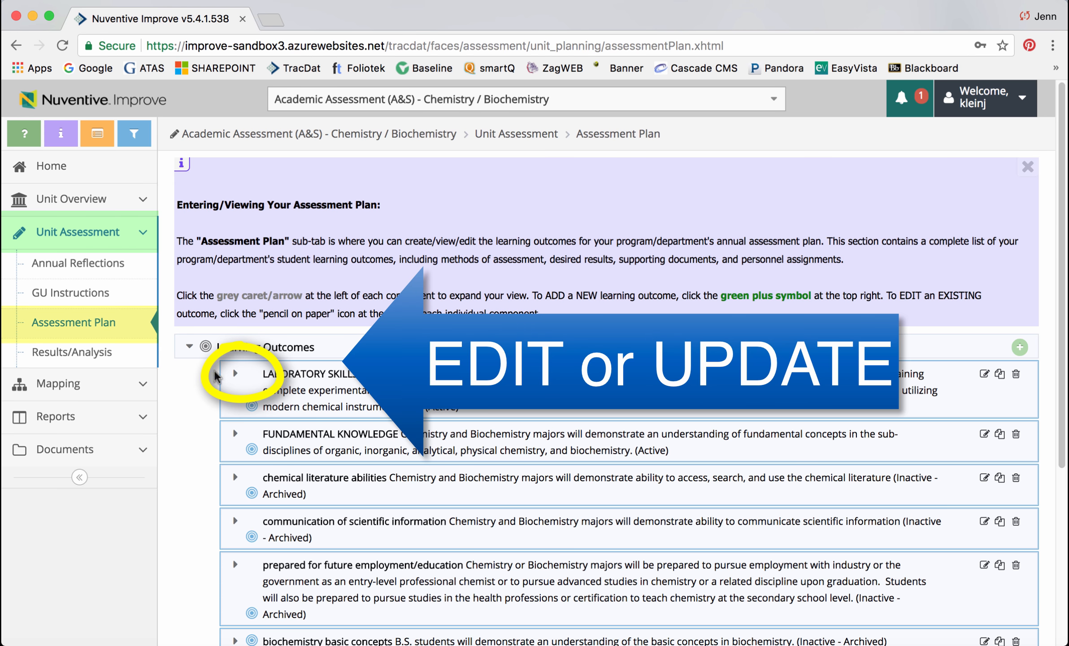
# Step: Expand the LABORATORY SKILLS outcome and open it for editing
pyautogui.click(234, 373)
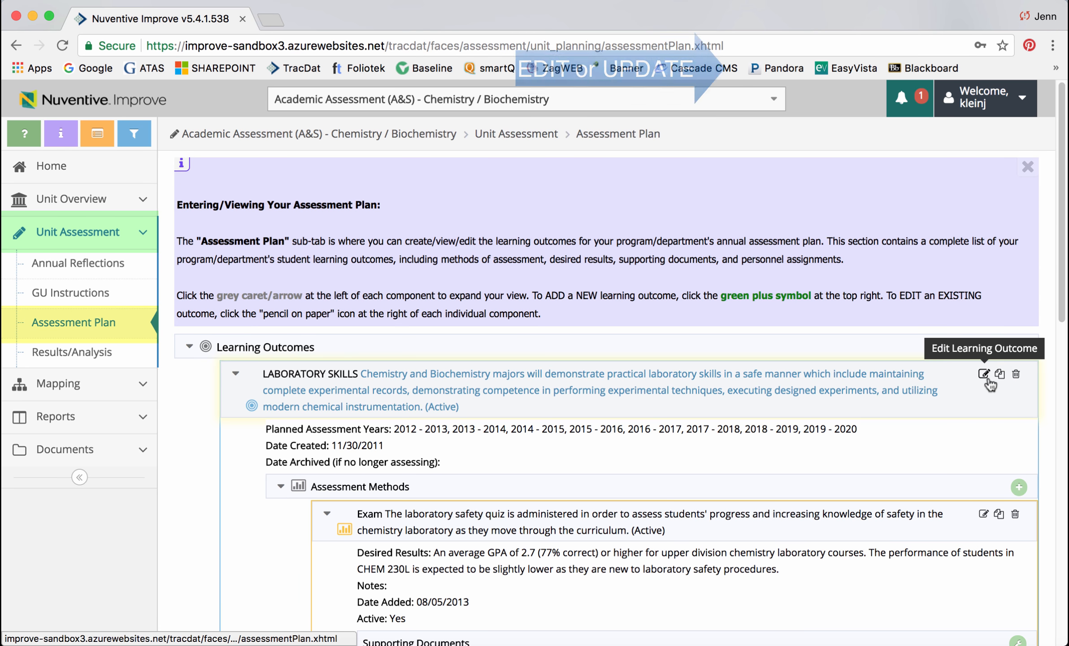
pyautogui.scroll(-4, 255, 368)
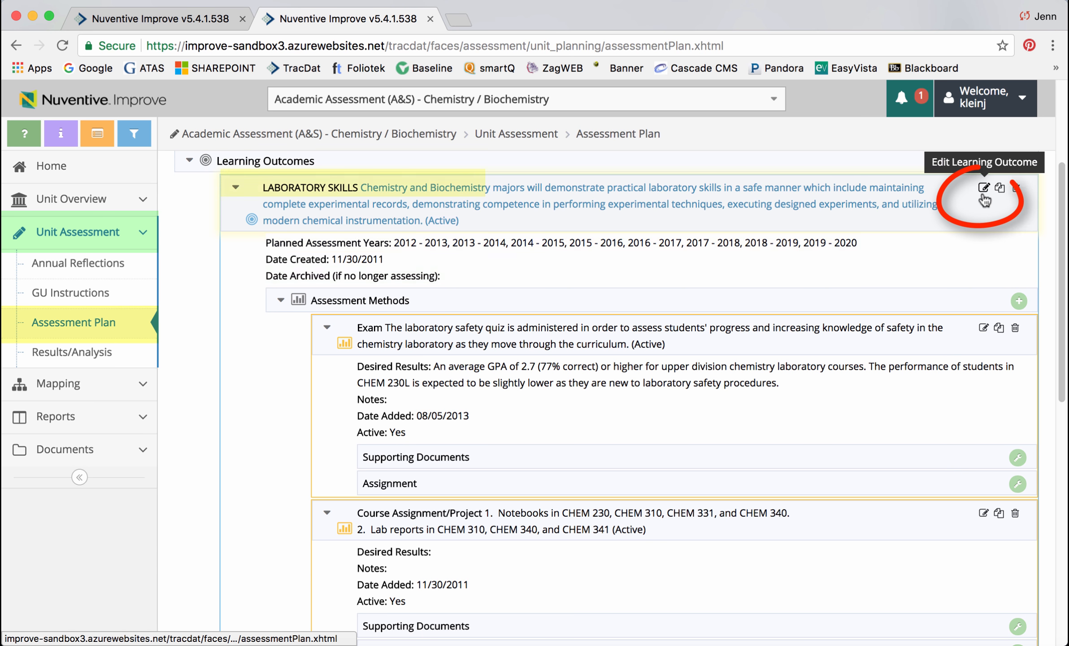
pyautogui.click(983, 195)
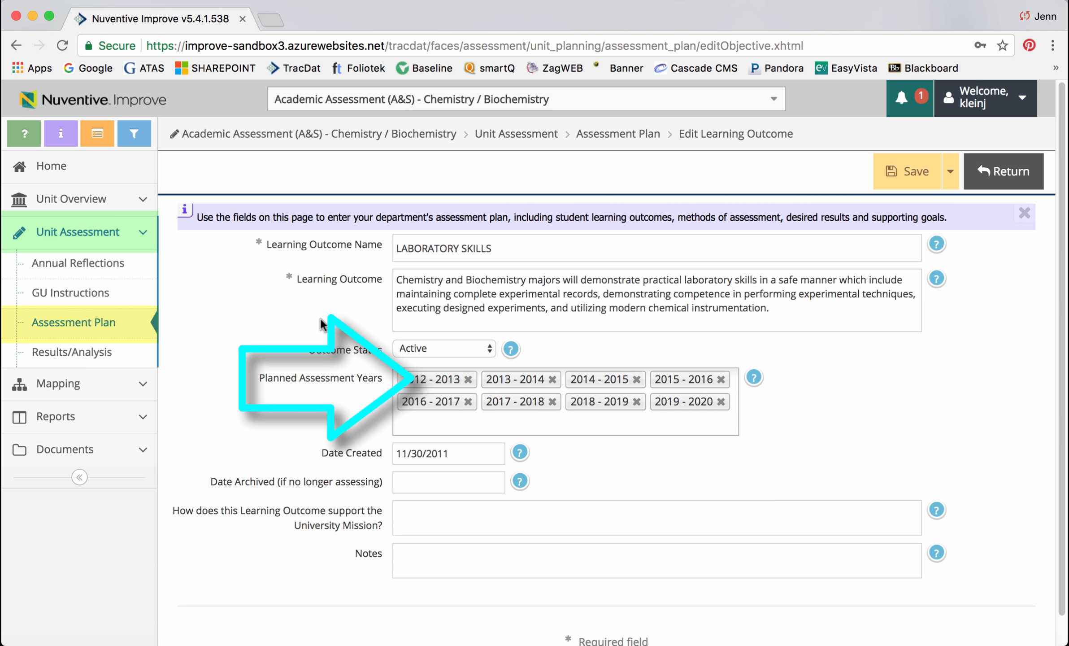
# Step: Remove the planned assessment years 2019 - 2020, 2018 - 2019 and 2017 - 2018
pyautogui.click(721, 402)
pyautogui.click(636, 402)
pyautogui.click(552, 402)
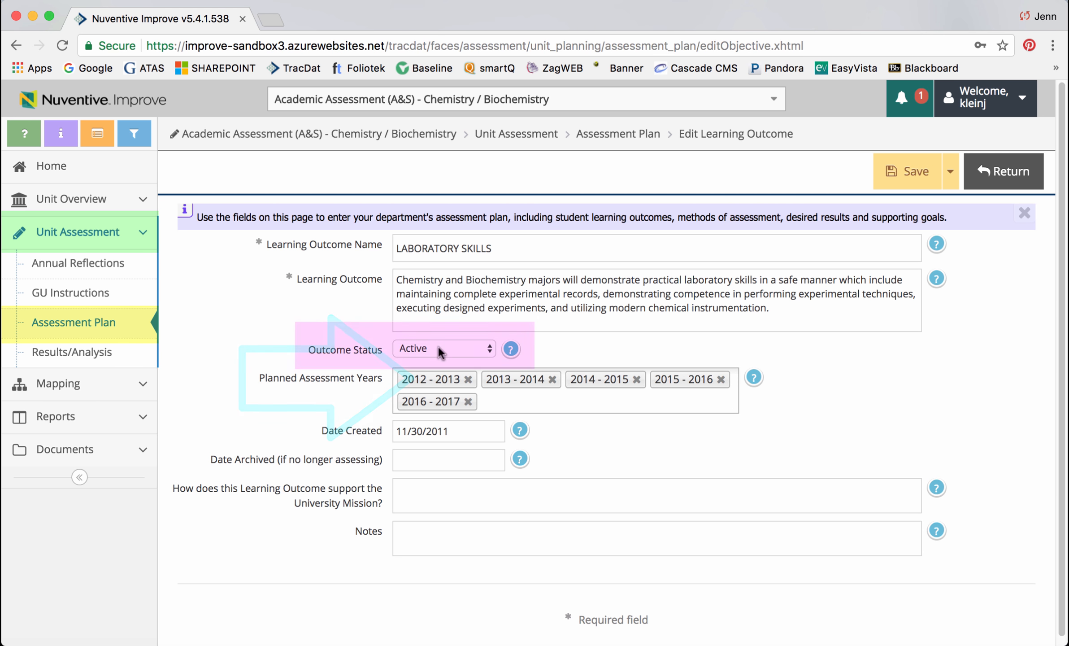
# Step: Set the outcome status to Inactive - Archived and the archive date to 11/22/2017
pyautogui.click(490, 352)
pyautogui.click(484, 365)
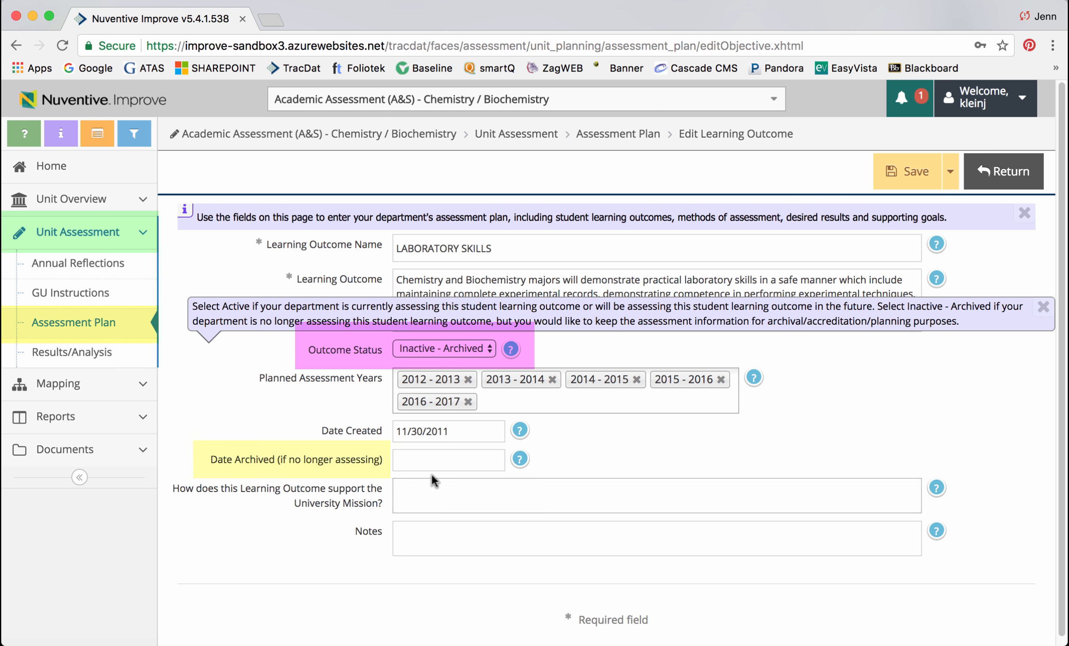
pyautogui.click(428, 464)
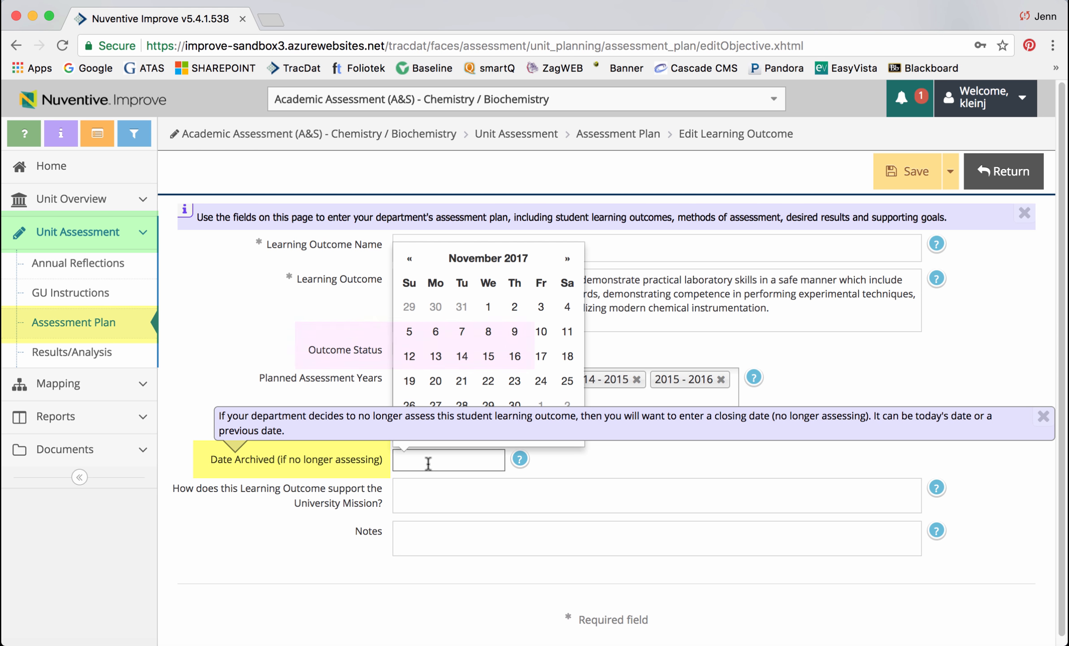
pyautogui.click(418, 542)
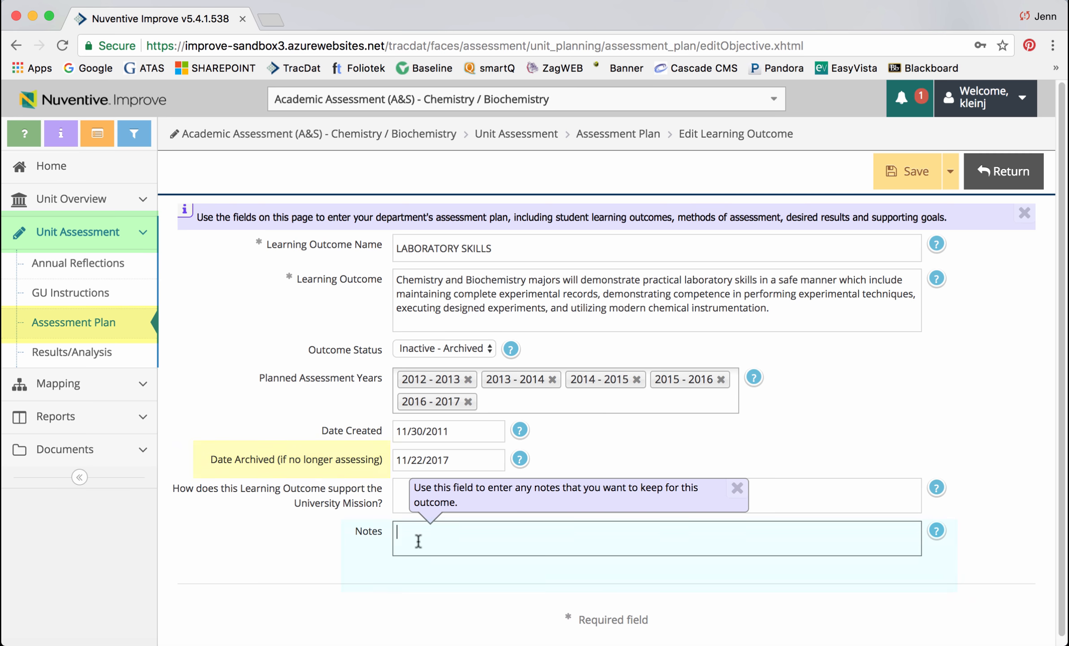
# Step: Add a note that the outcome met desired results five consecutive years and was retired in 2017, then save
pyautogui.write('This')
pyautogui.write('learning outcome has met or exceeded desired results each year for 5 consecutive years, so the department agreed decided to retire this assessment in 2017 in order to focus on assessing outcomes that have room for improvement.')
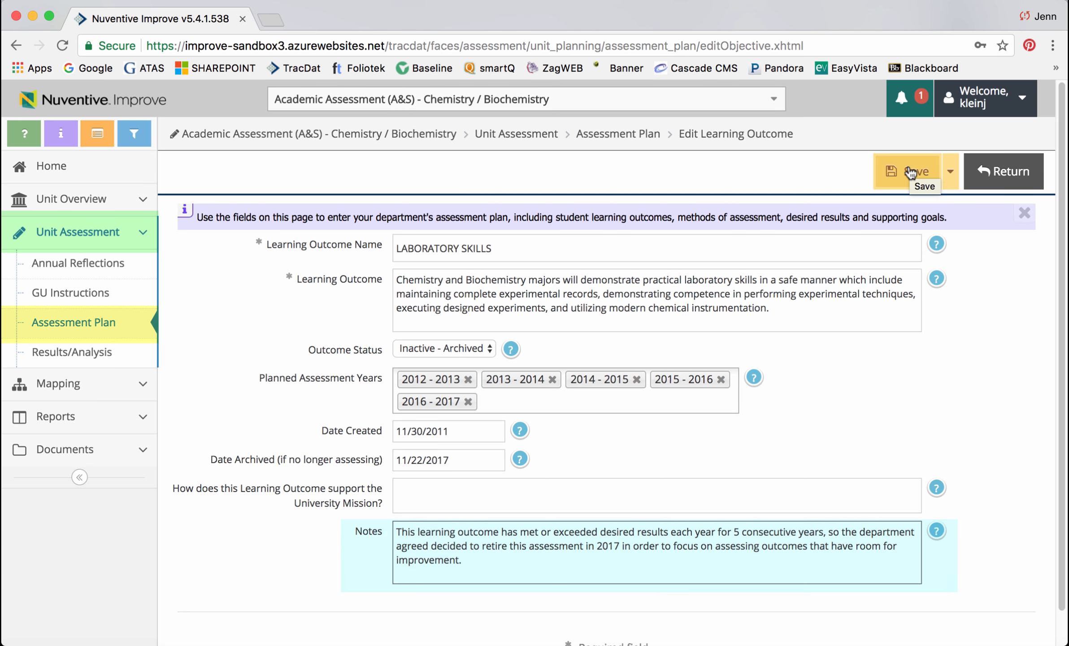
pyautogui.click(911, 171)
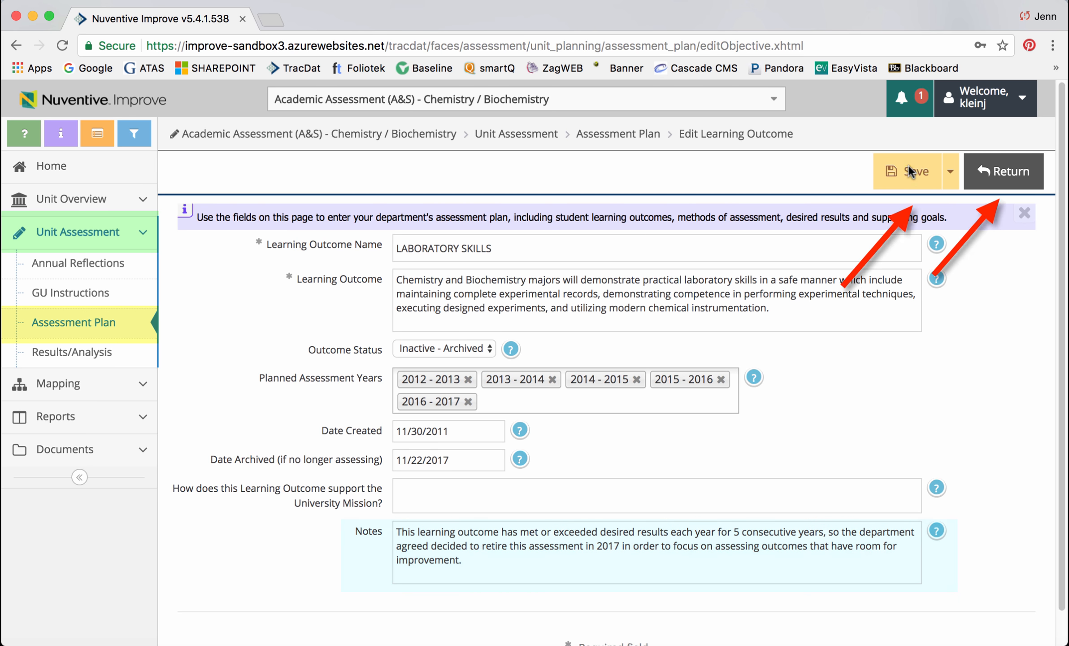
# Step: Return to the assessment plan and open the Exam assessment method for editing
pyautogui.click(1000, 172)
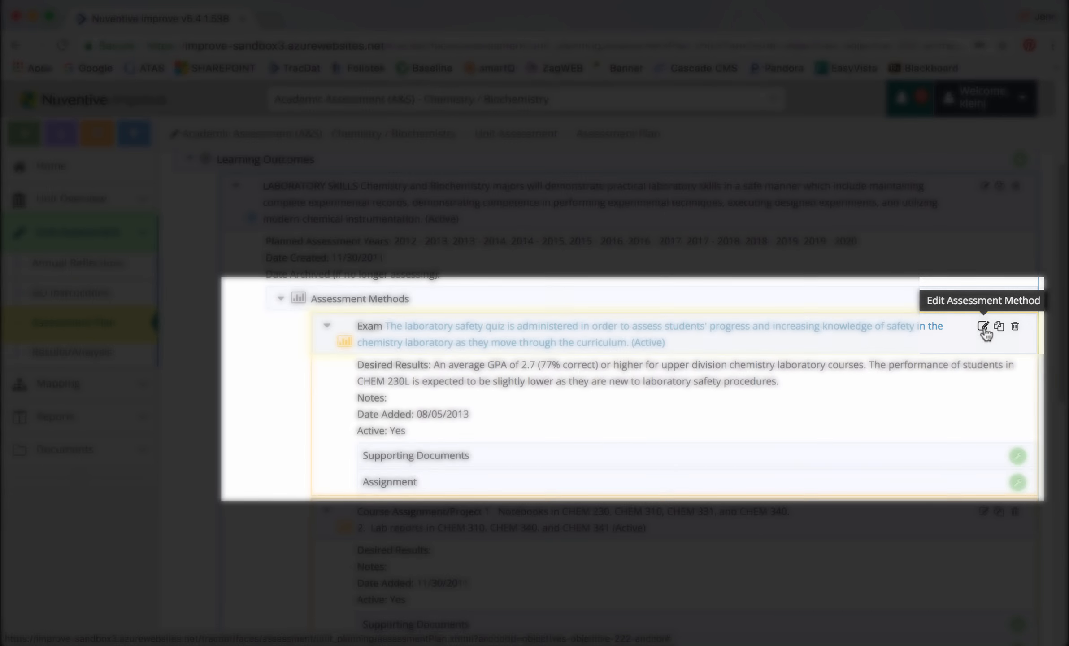
pyautogui.click(983, 326)
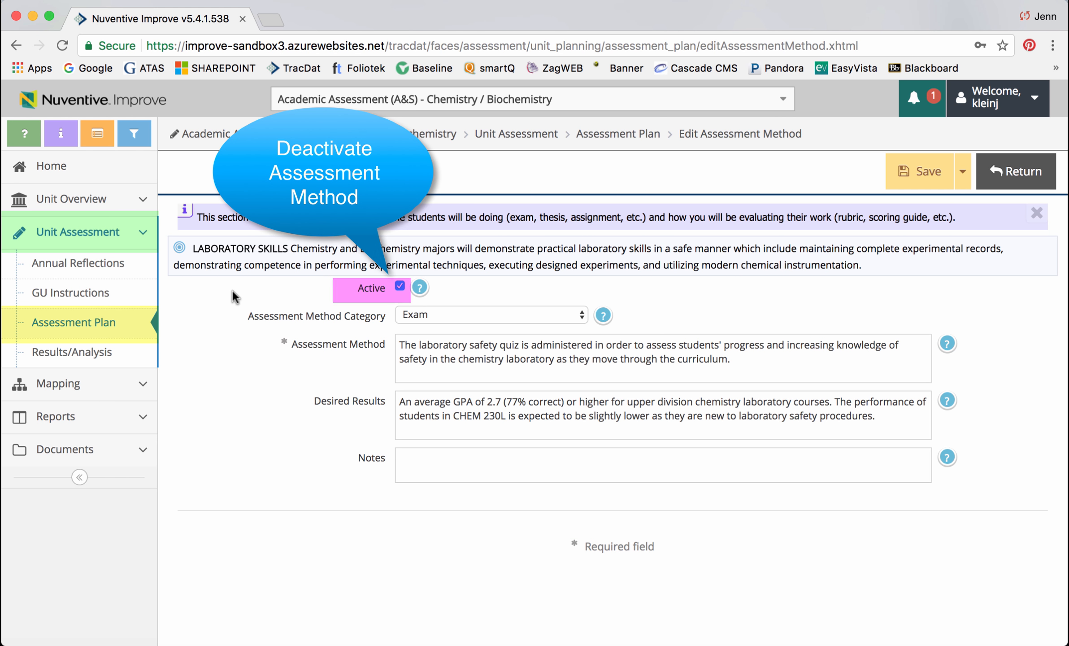
pyautogui.click(399, 290)
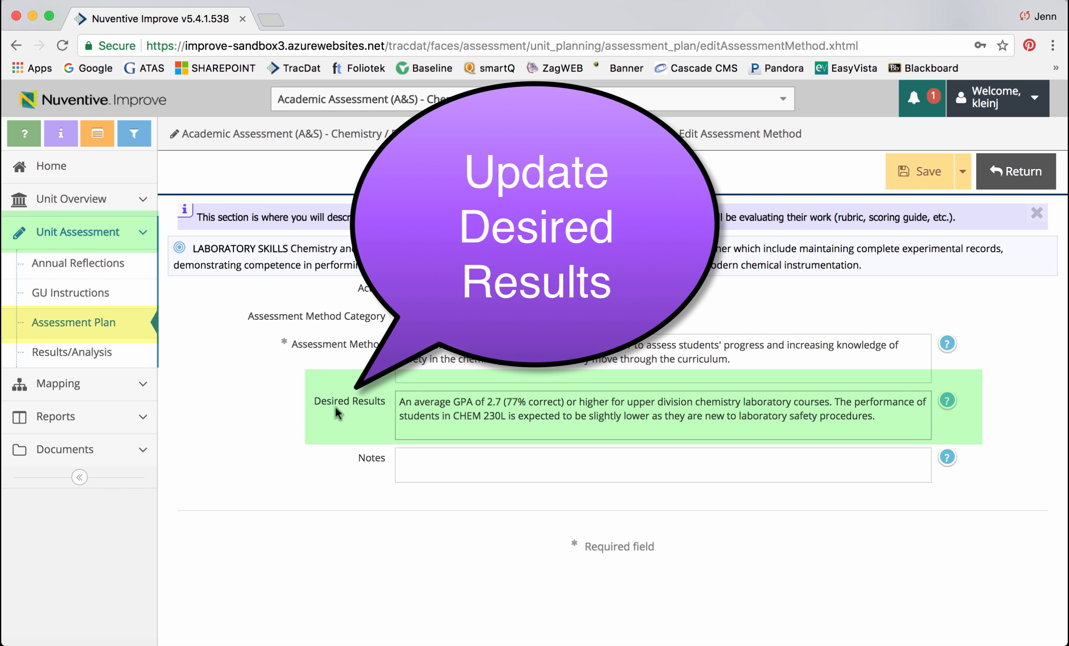
# Step: Change the desired results to a GPA of 3.0 (82% correct) and note the change from 2.7 to 3.0 GPA beginning AY 2017
pyautogui.click(543, 415)
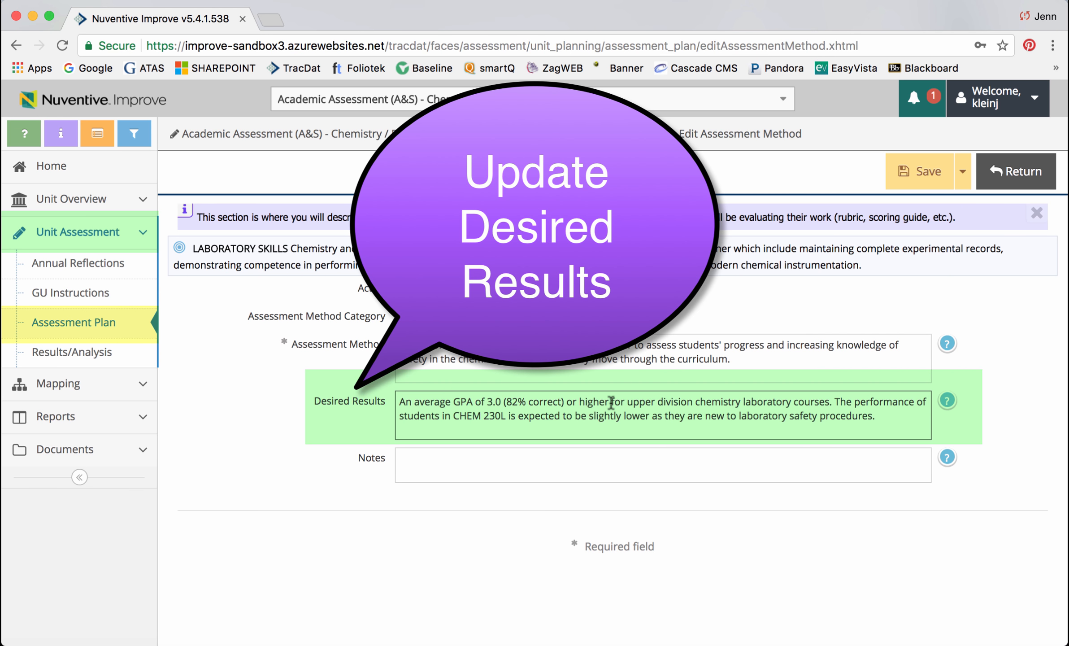
pyautogui.click(434, 463)
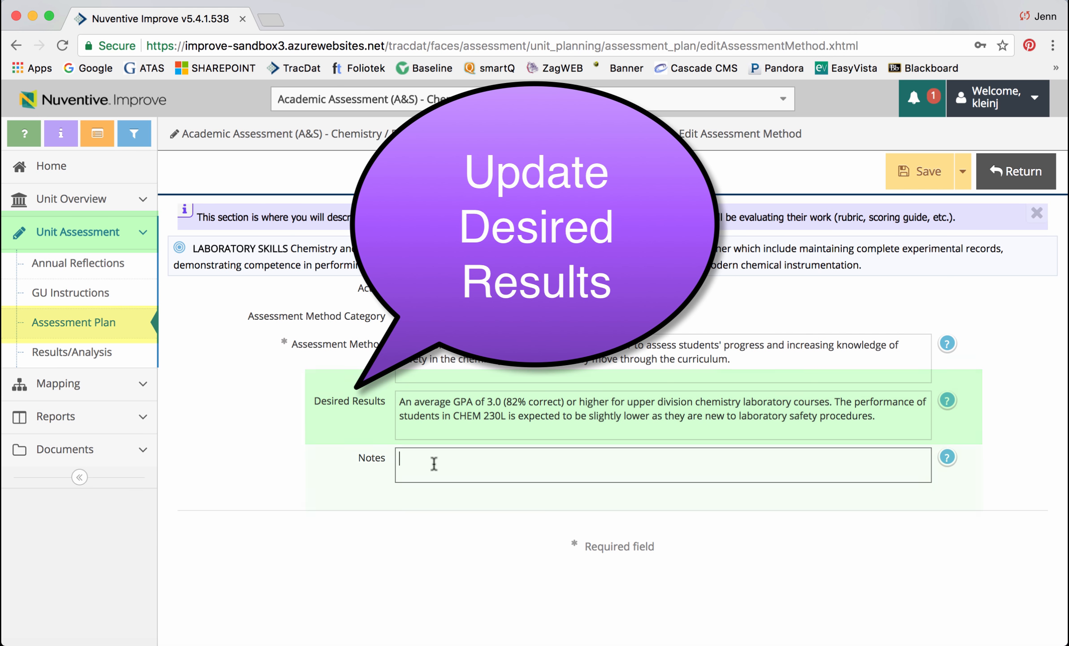
pyautogui.write('Students improved scores, therefore beginning in AY 2017, the department agreed to changed the desired results from 2.7 to 3.0 GPA.')
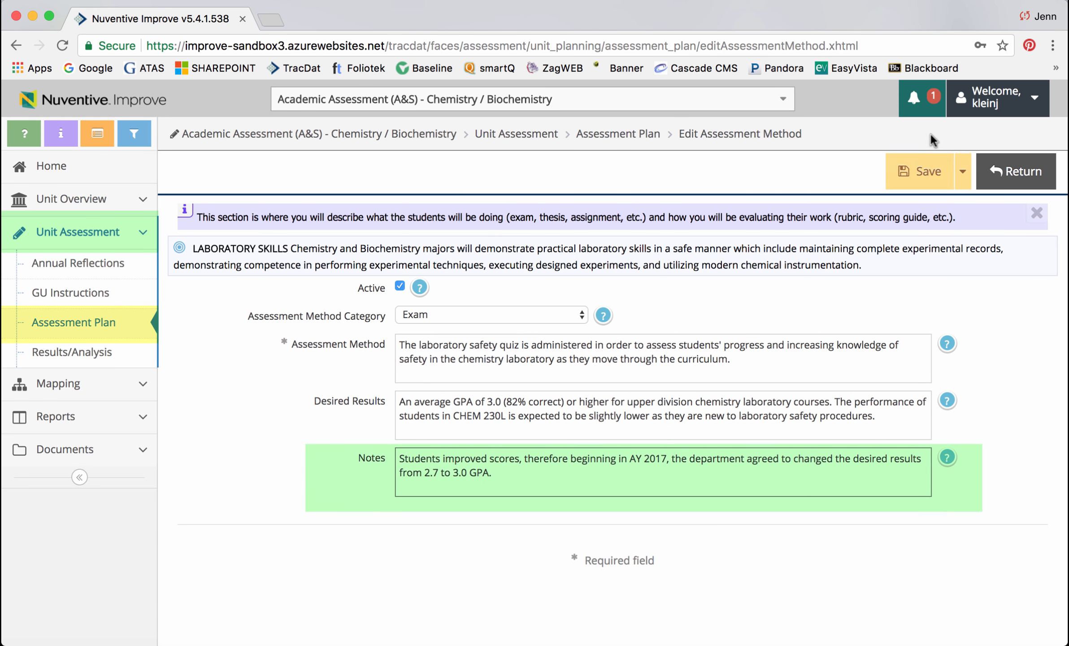
# Step: Save the Exam method and open its supporting documents to relate a document
pyautogui.click(930, 182)
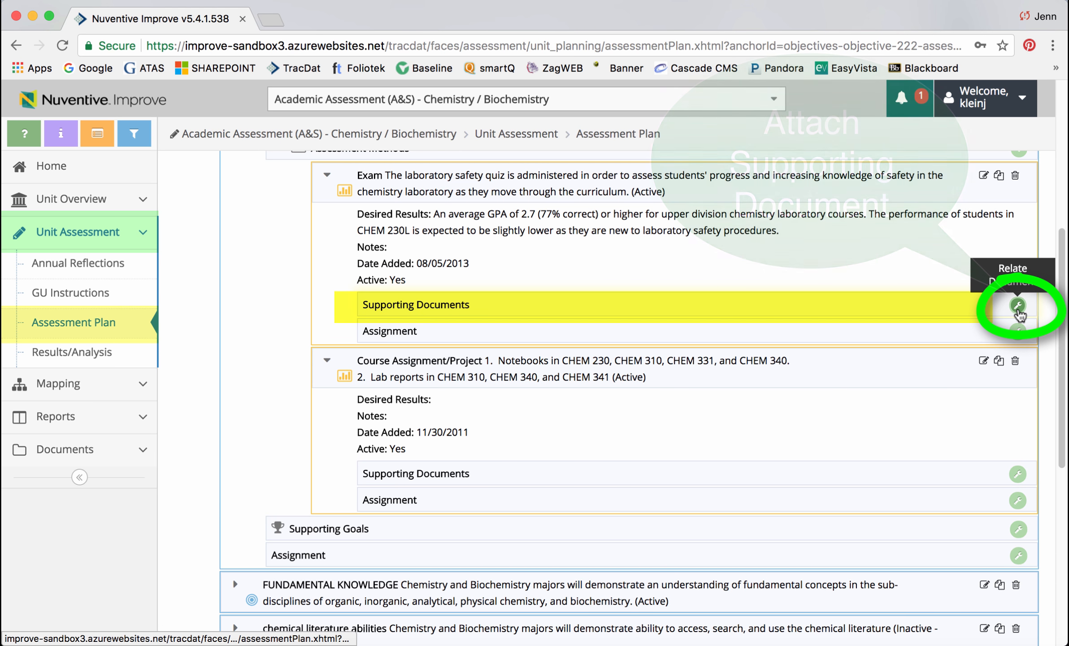
pyautogui.click(1019, 311)
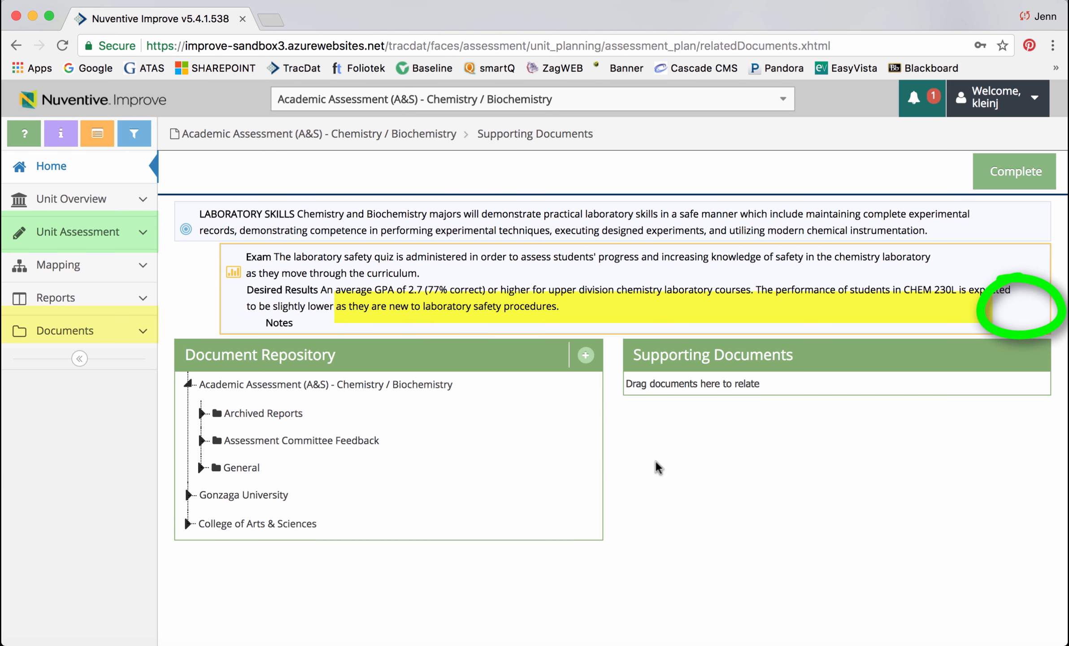
# Step: Upload the file TEST FILE Chemistry Exam - laboratory safety quiz - 2017 into the General document folder
pyautogui.click(587, 364)
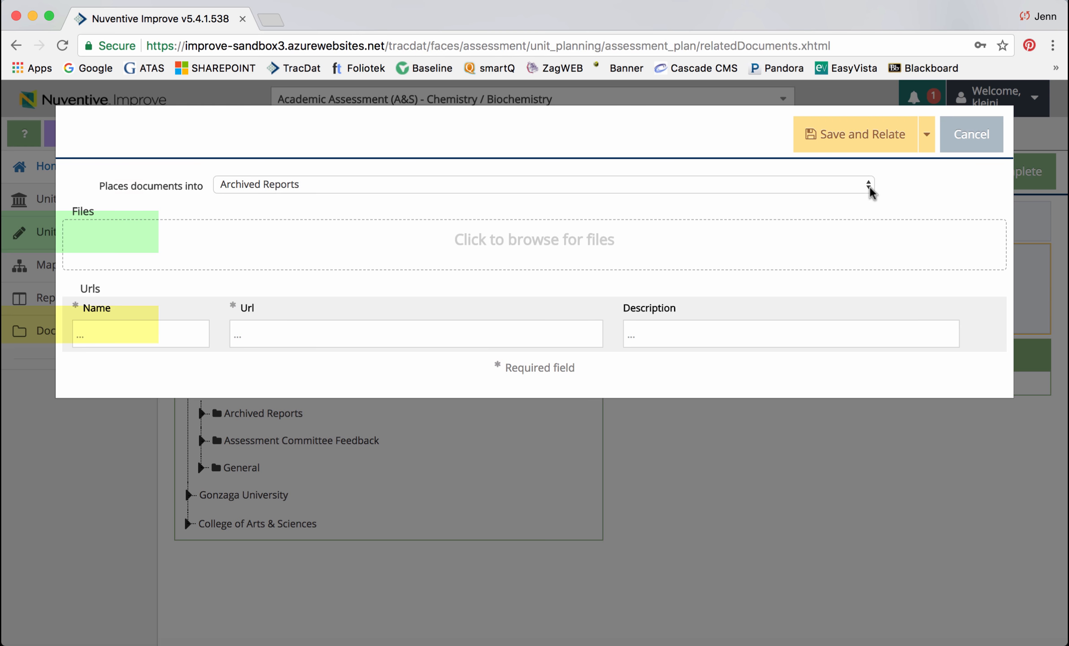
pyautogui.click(869, 187)
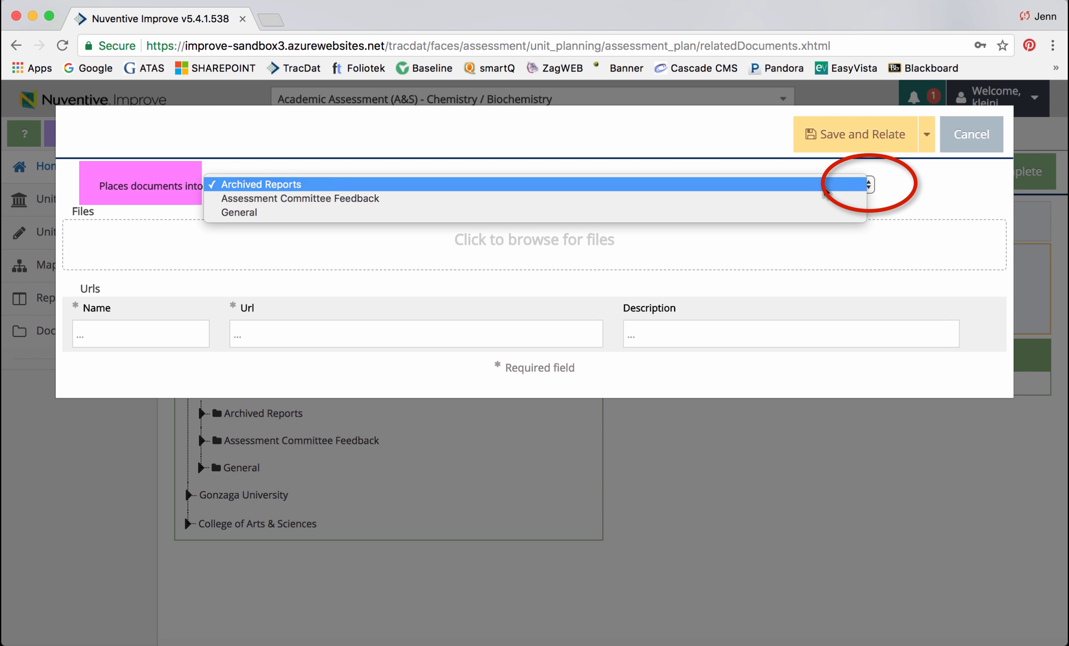
pyautogui.click(713, 212)
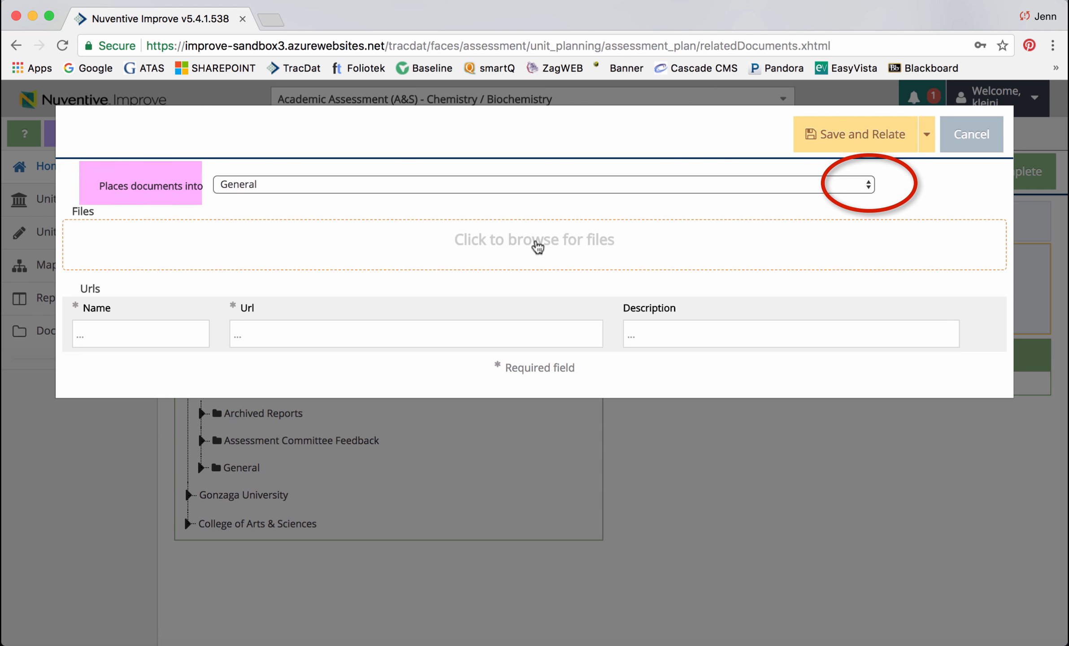
pyautogui.click(537, 246)
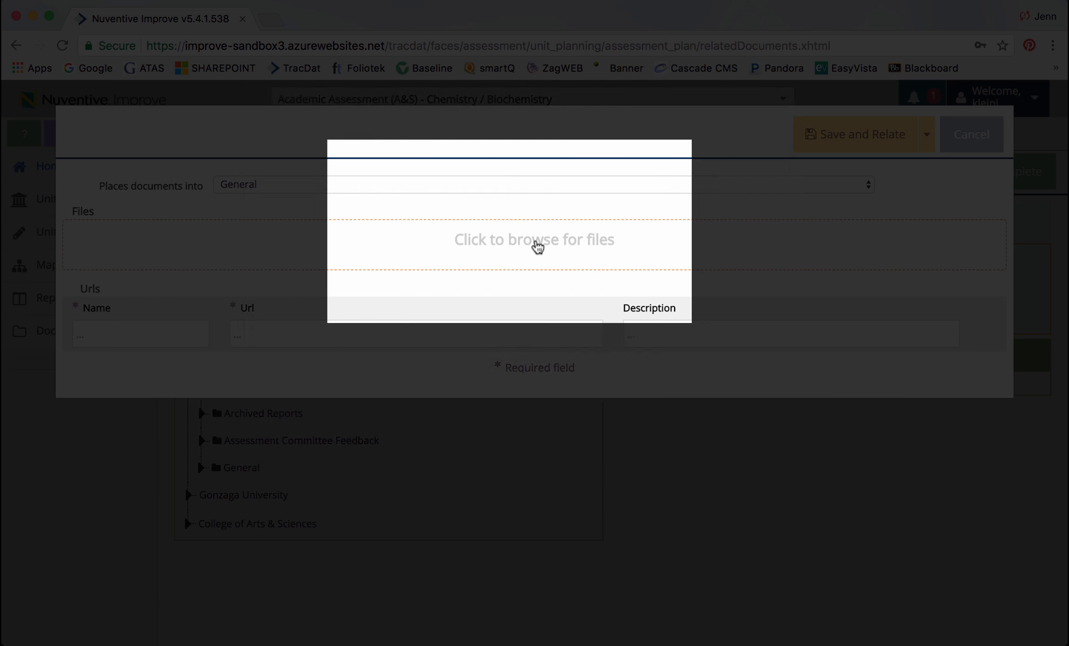
pyautogui.click(301, 227)
pyautogui.click(442, 141)
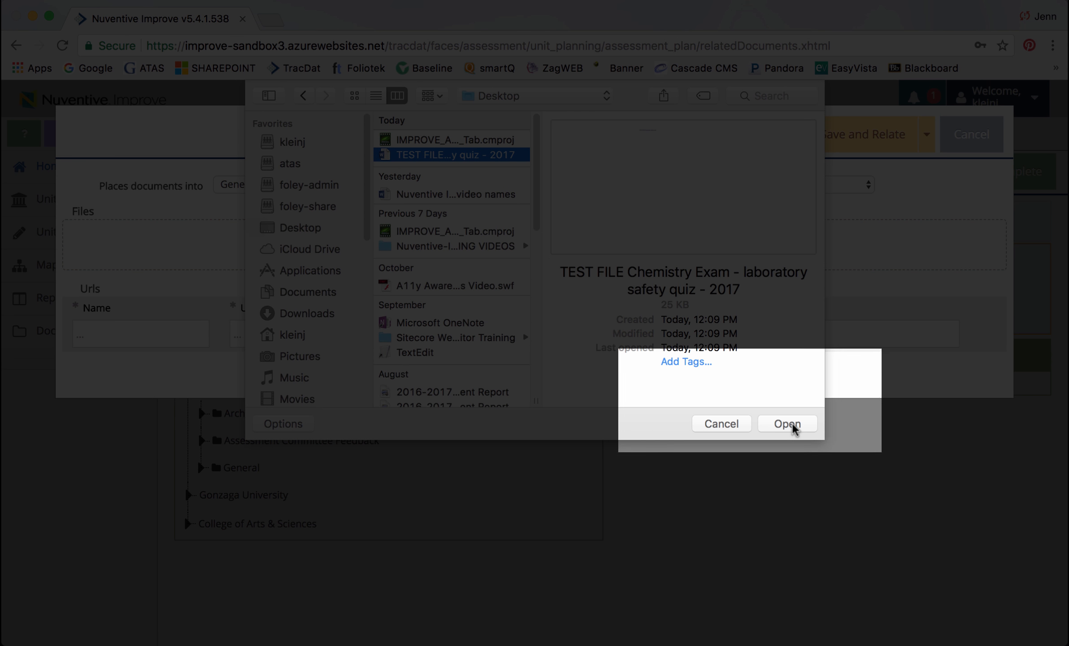
pyautogui.click(788, 424)
# Step: Describe the uploaded file as "lab safety exam - blank template - 2017" and save and relate it to the Exam method
pyautogui.click(461, 332)
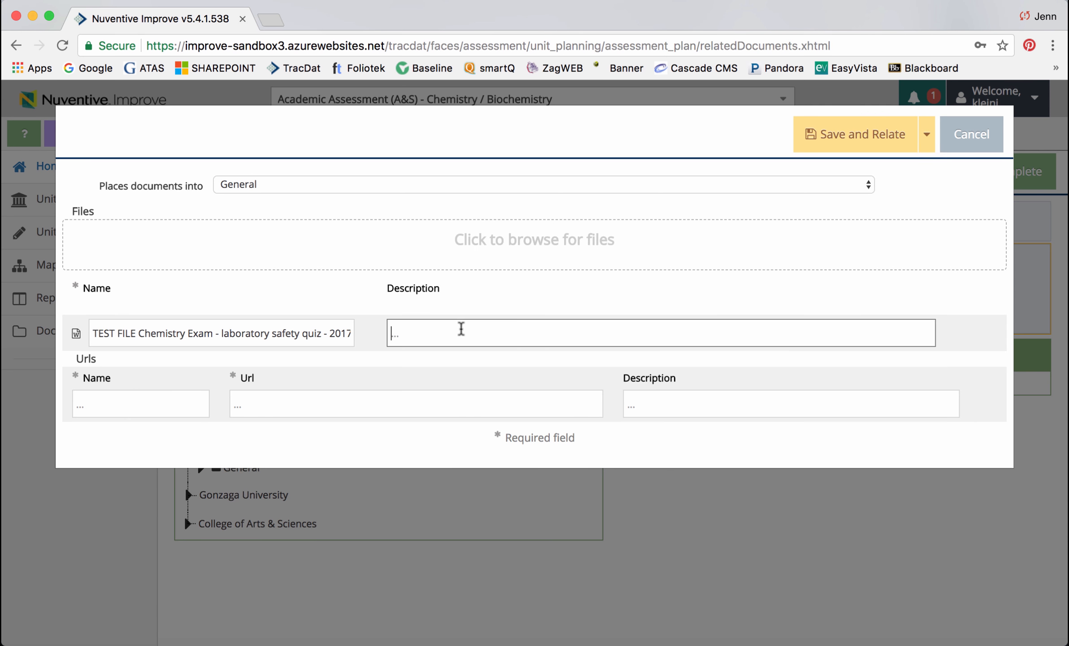
pyautogui.write('lab safety exam - blank template - 2017')
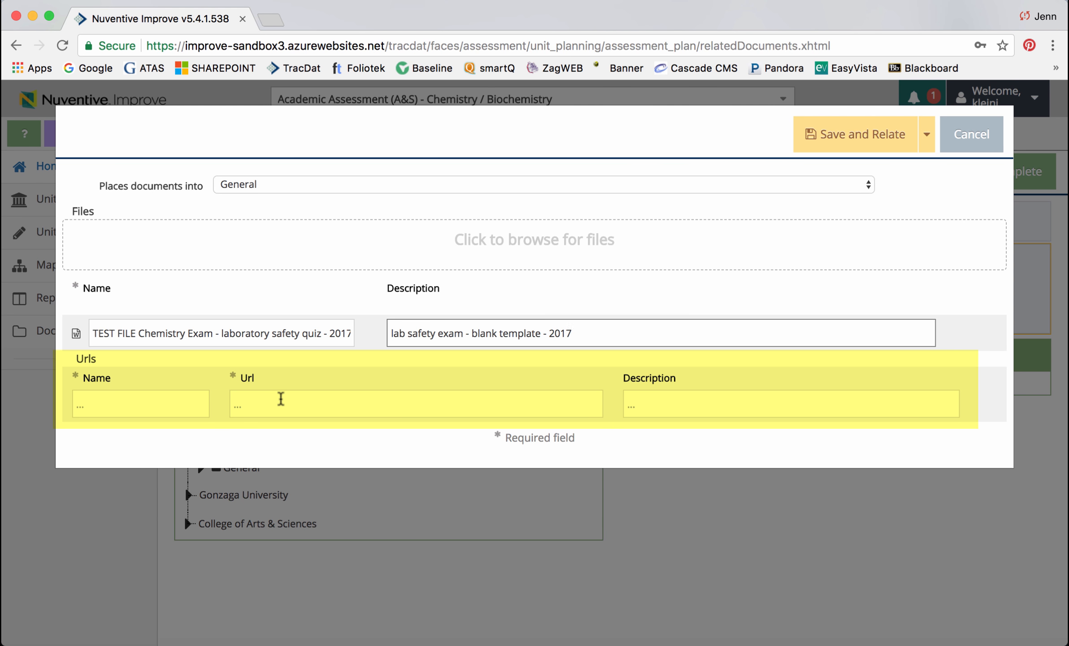
pyautogui.click(281, 399)
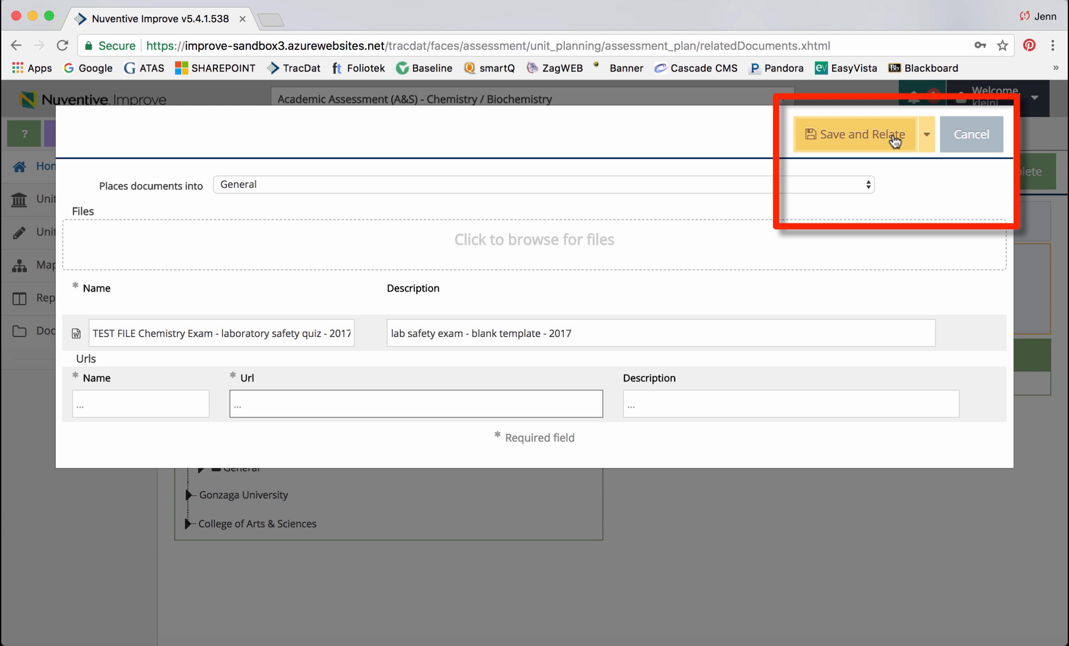
pyautogui.click(926, 135)
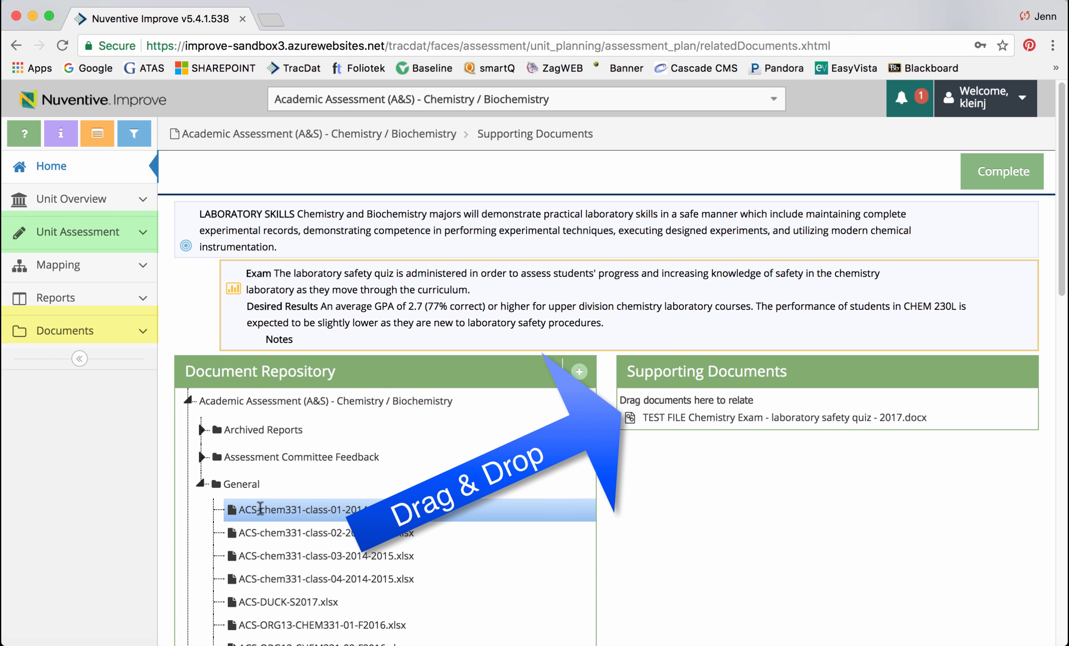
# Step: Relate ACS-chem331-class-01-2014-2015.xlsx from the General folder to the Exam method and finish relating documents
pyautogui.moveTo(260, 509); pyautogui.dragTo(724, 436)
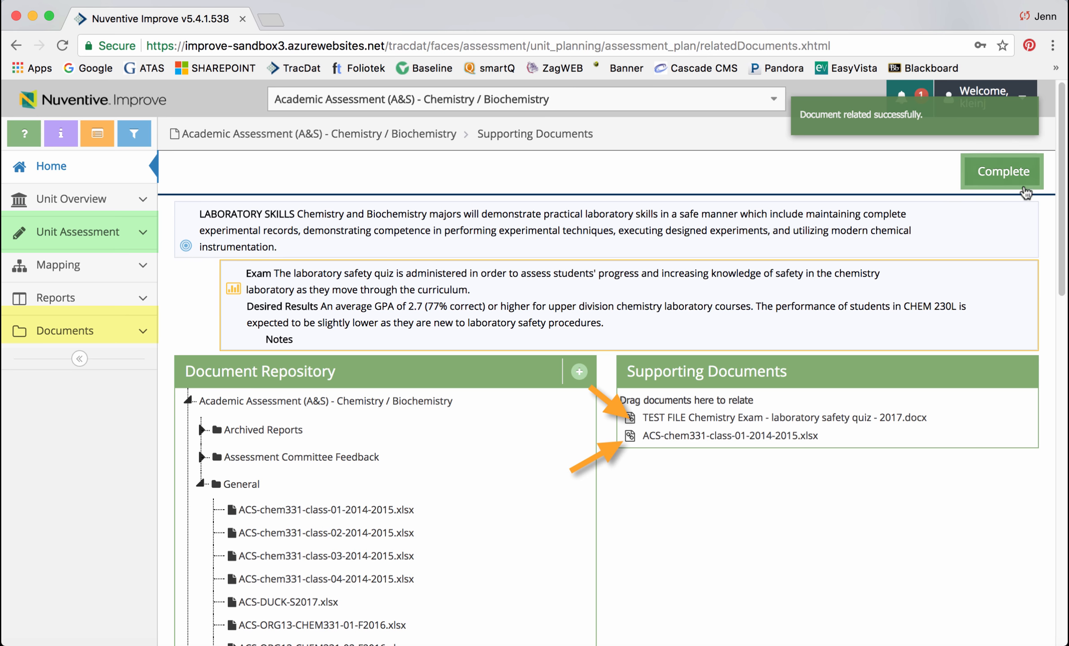
pyautogui.click(993, 178)
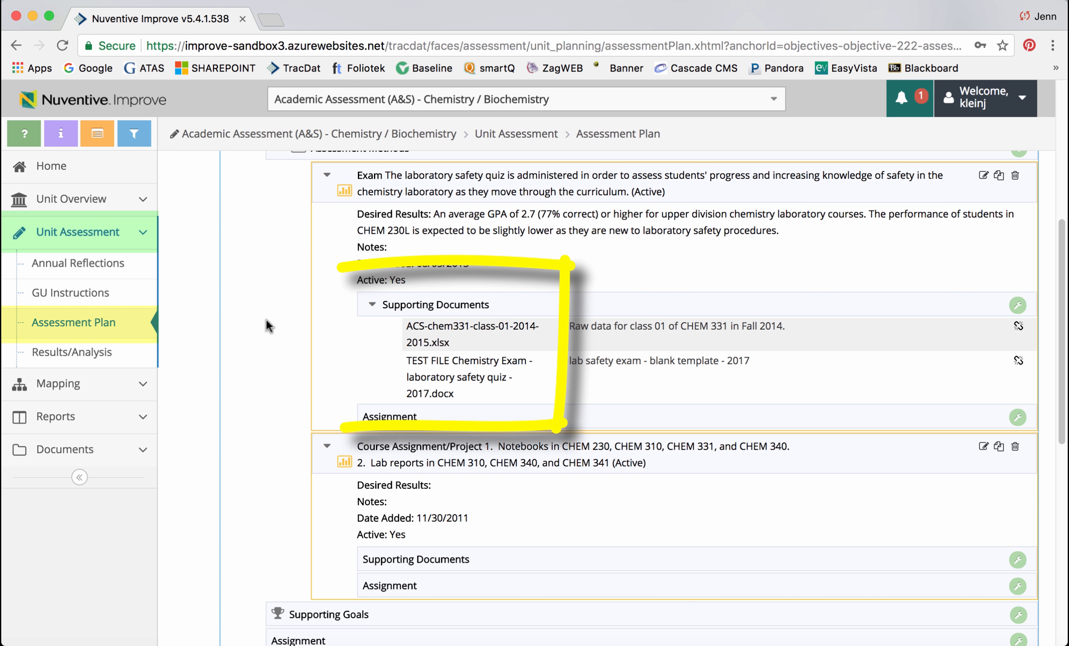
# Step: Expand the Critical Thinking outcome's assessment methods and copy the Standardized Test assessment method
pyautogui.click(374, 304)
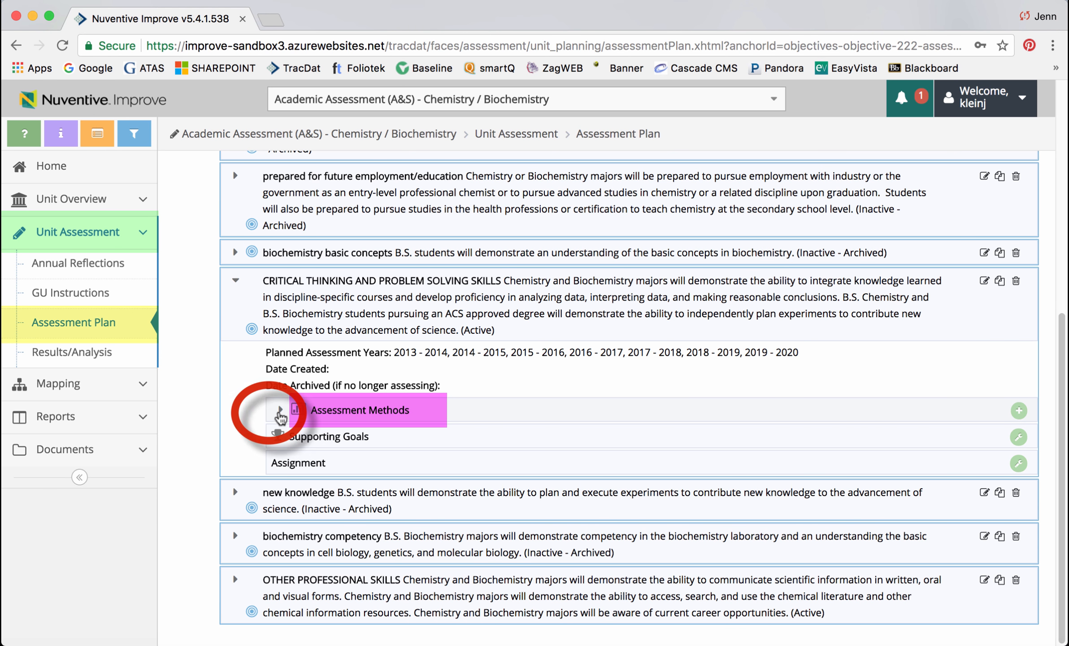
pyautogui.click(279, 410)
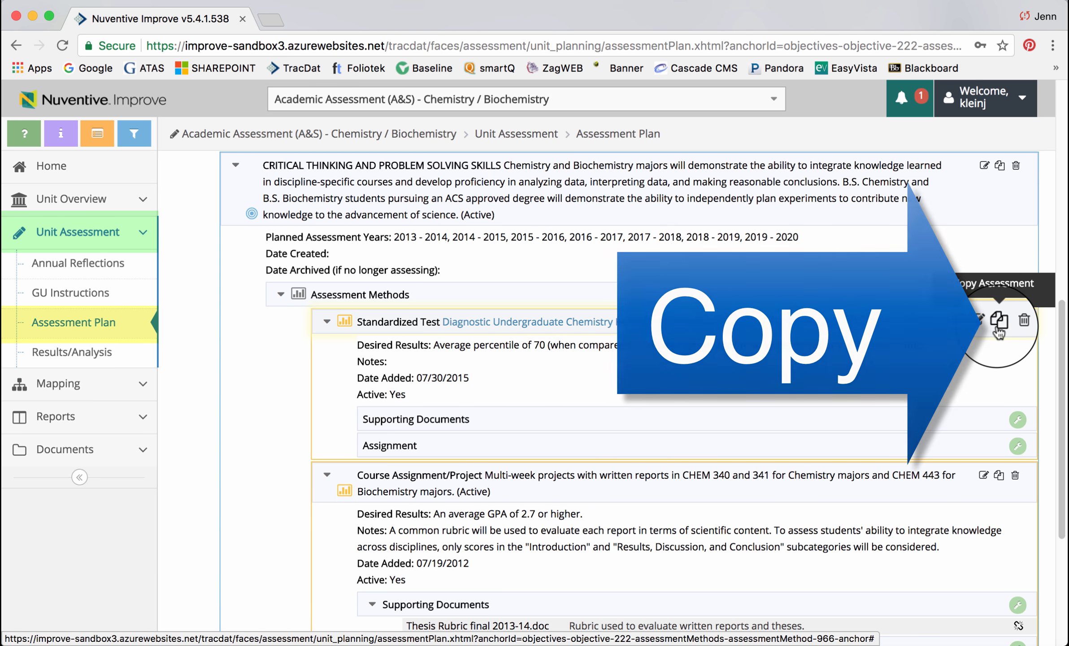
pyautogui.click(997, 329)
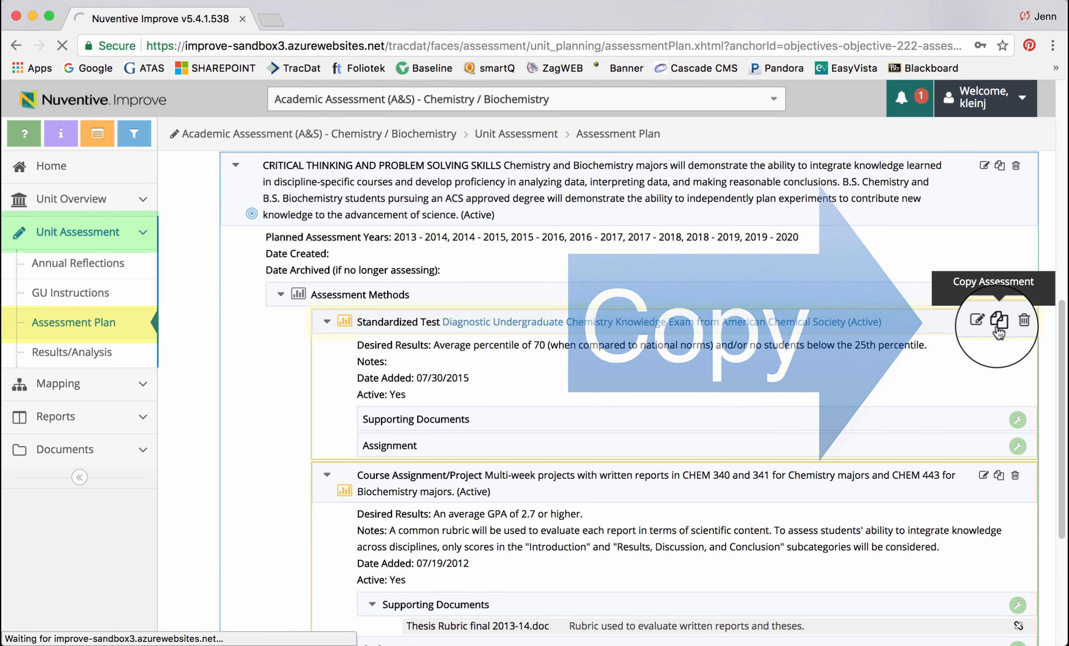